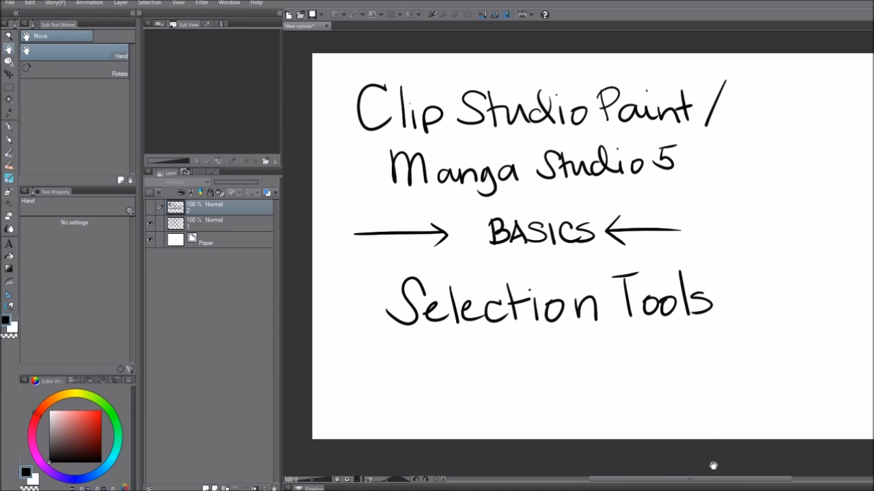
{"action": "left_click_drag", "start_coordinate": [713, 462], "coordinate": [711, 463]}
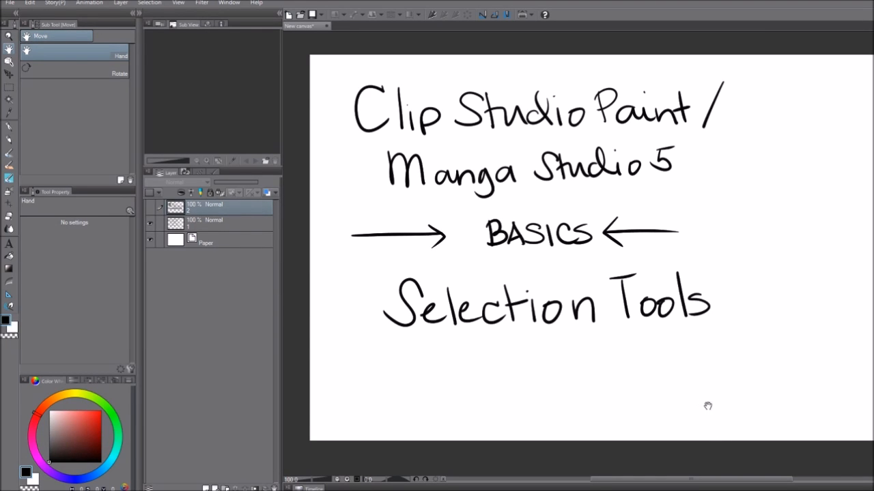
{"action": "mouse_move", "coordinate": [706, 405]}
{"action": "left_mouse_down"}
{"action": "mouse_move", "coordinate": [712, 416]}
{"action": "mouse_move", "coordinate": [698, 411]}
{"action": "left_mouse_up"}
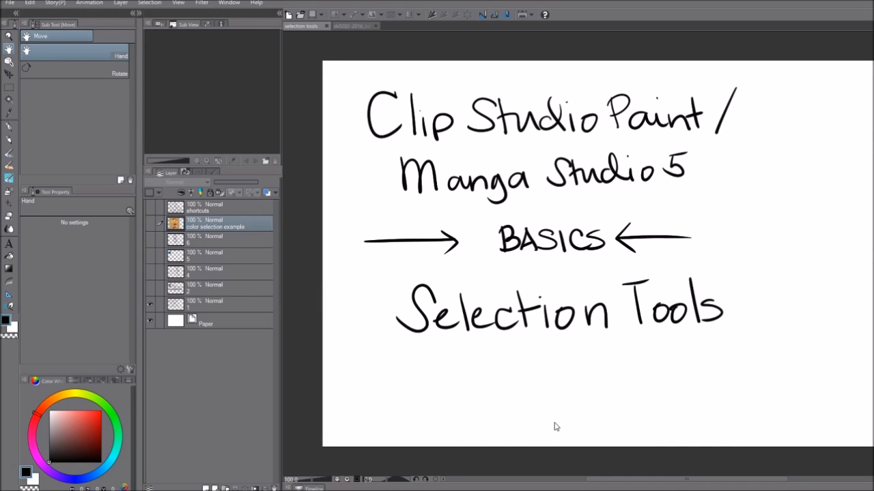
Step: Hide layer 1, show layer 2 with the tool list, and make layer 2 the active layer
{"action": "left_click", "coordinate": [151, 307]}
{"action": "left_click", "coordinate": [150, 288]}
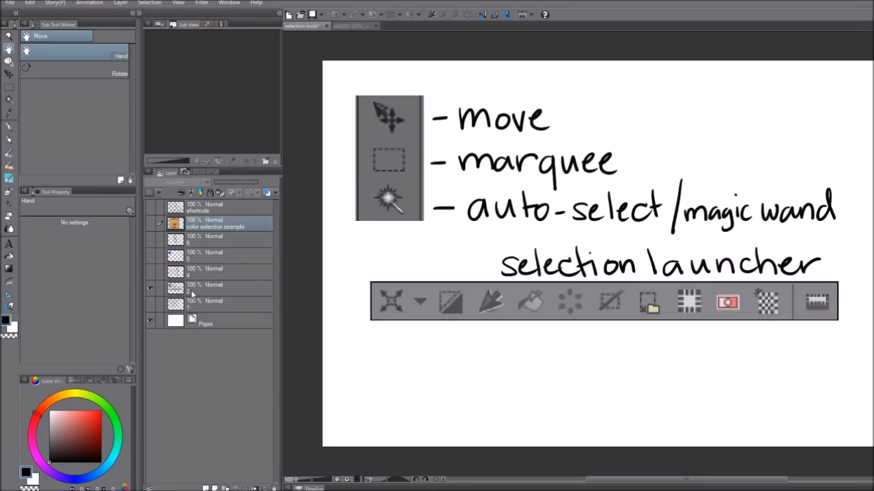
{"action": "left_click", "coordinate": [191, 290]}
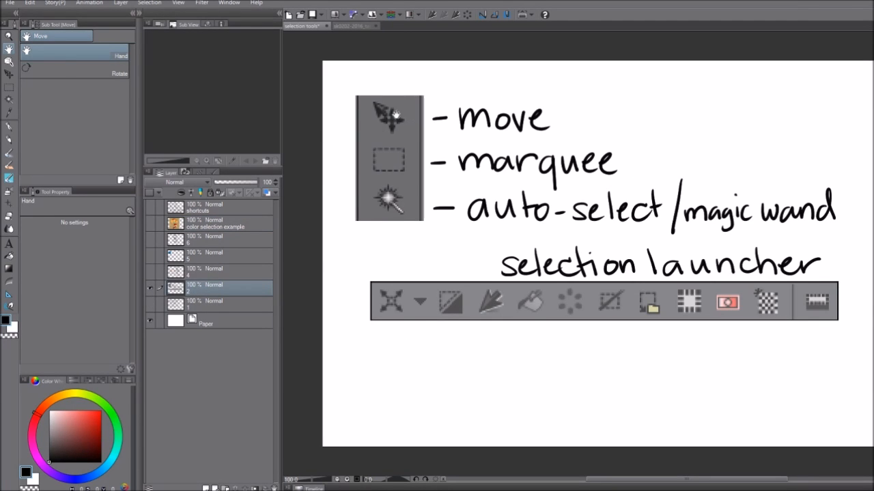
Step: Try shifting layer 2 slightly with the Move layer tool and undo the move
{"action": "left_click", "coordinate": [9, 76]}
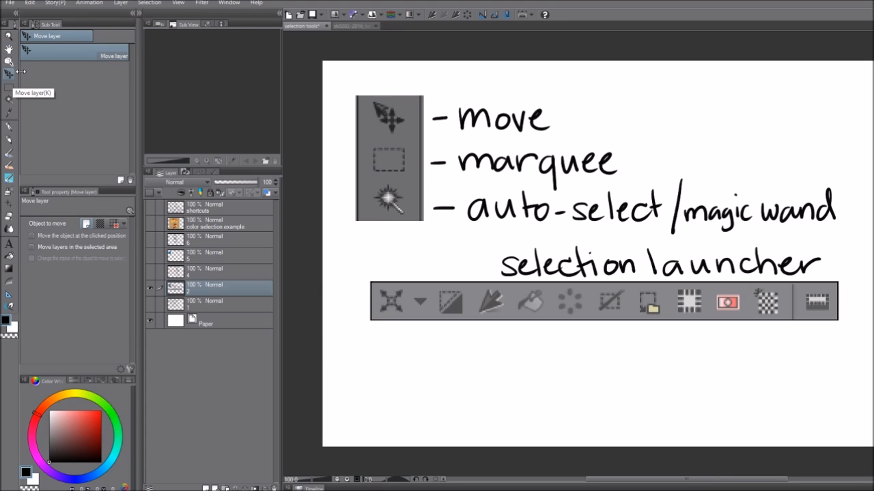
{"action": "left_click_drag", "start_coordinate": [480, 167], "coordinate": [490, 163]}
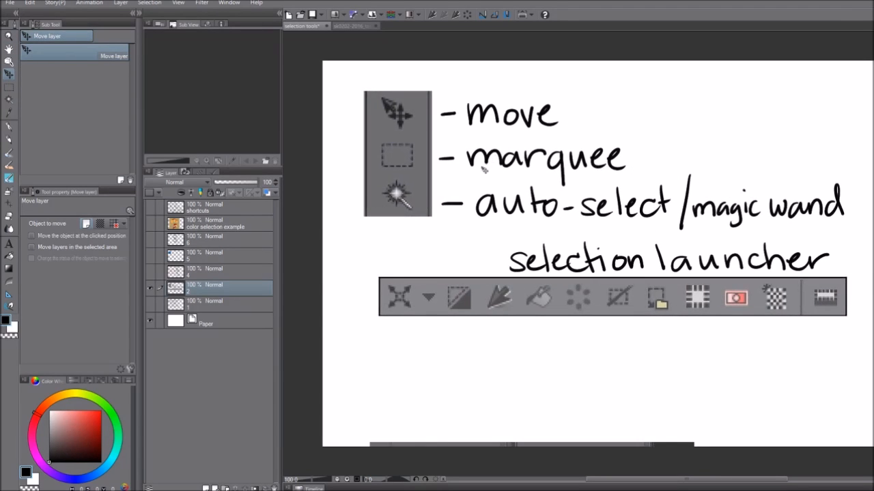
{"action": "key", "text": "ctrl+z"}
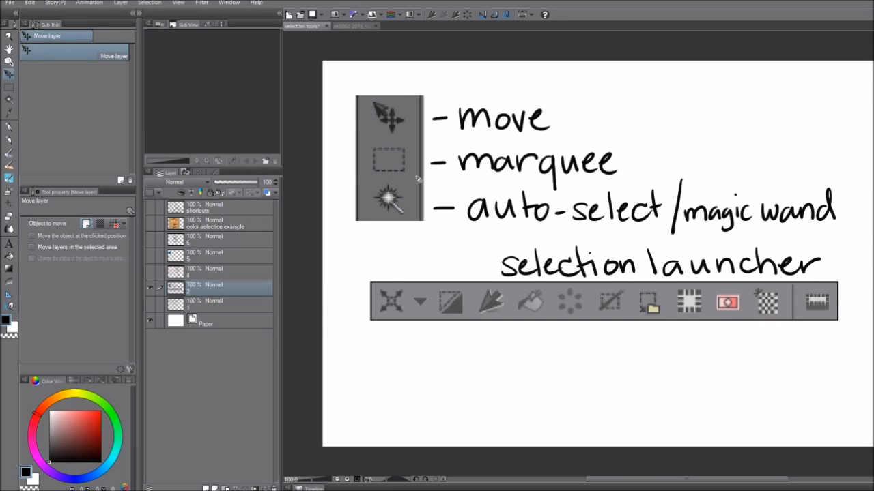
Step: Make a wide rectangular and two square marquee selections beside the "move" and "marquee" labels, clearing each one
{"action": "left_click", "coordinate": [9, 87]}
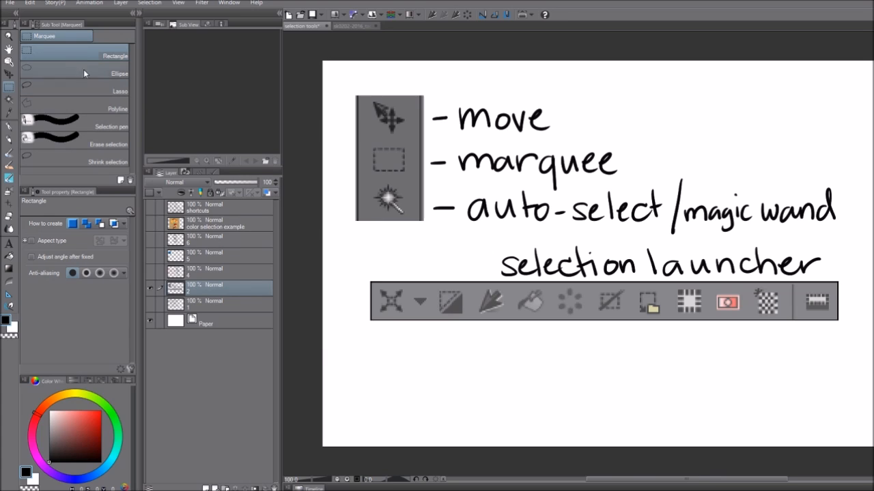
{"action": "left_click_drag", "start_coordinate": [638, 85], "coordinate": [791, 167]}
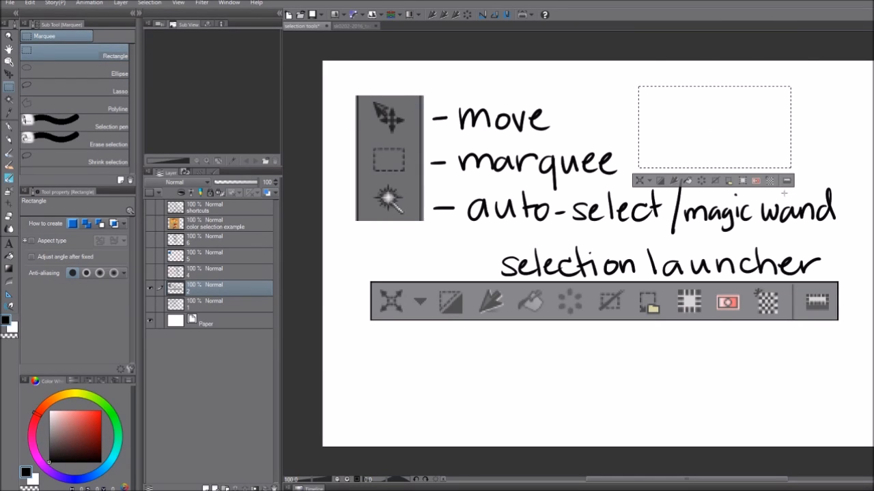
{"action": "left_click", "coordinate": [730, 126]}
{"action": "left_click_drag", "start_coordinate": [677, 89], "coordinate": [770, 182]}
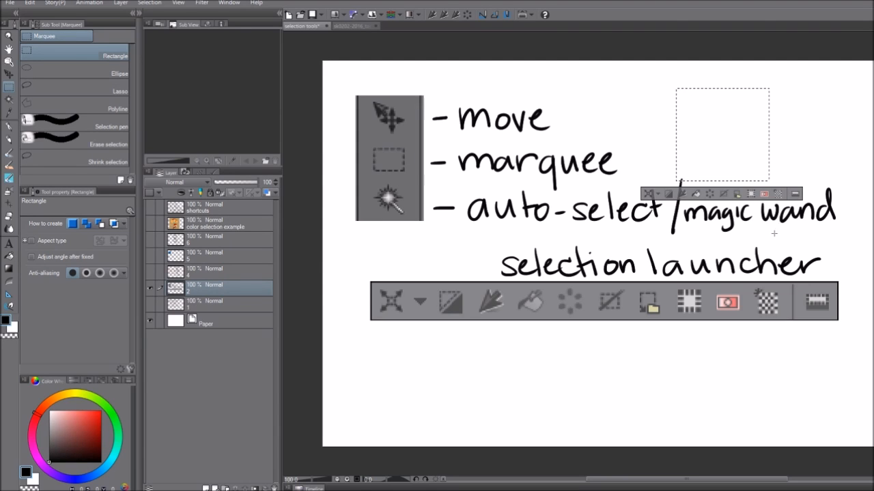
{"action": "left_click", "coordinate": [745, 137]}
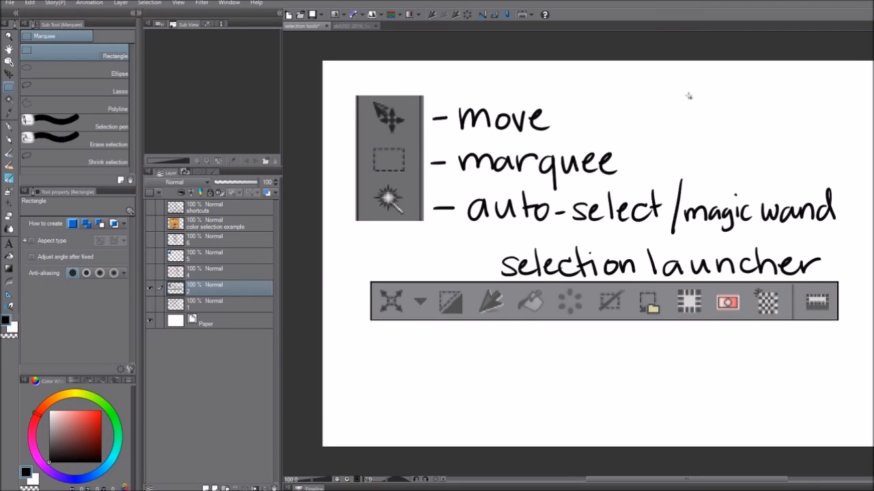
{"action": "left_click_drag", "start_coordinate": [666, 88], "coordinate": [769, 190]}
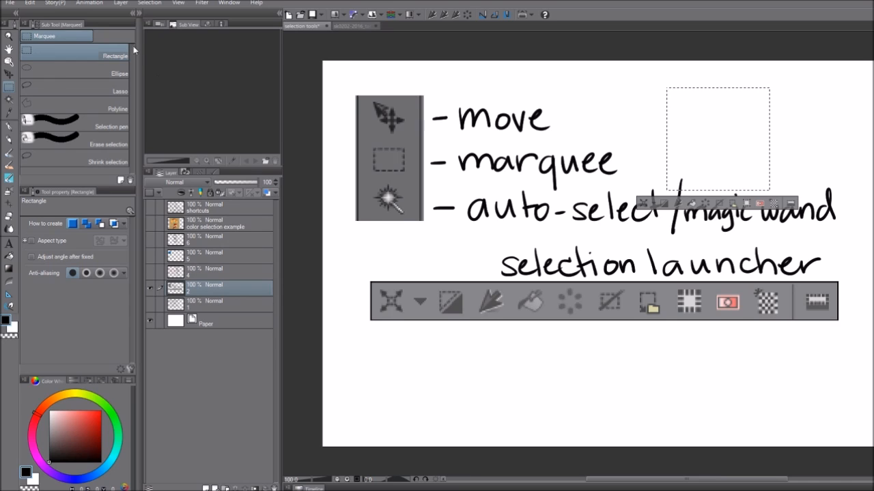
{"action": "left_click", "coordinate": [349, 157]}
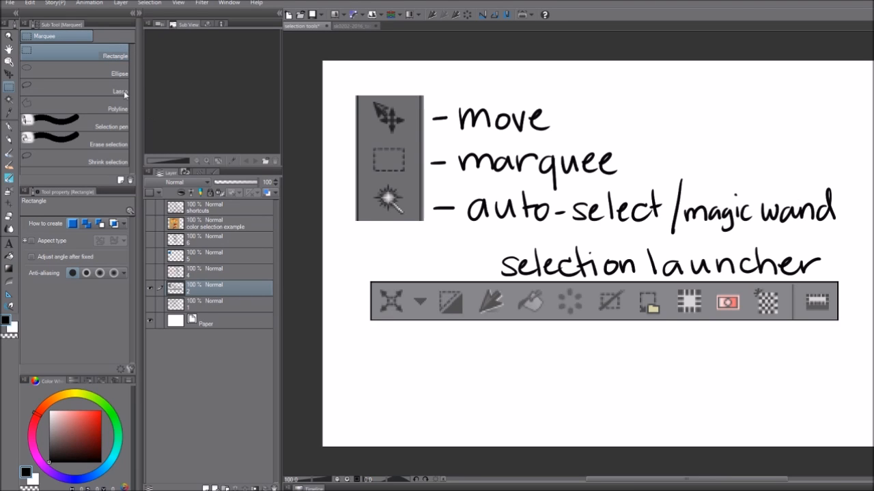
Step: Make a tall ellipse, a wide ellipse and a circular marquee selection beside the labels, clearing each one
{"action": "left_click", "coordinate": [91, 71]}
{"action": "left_click_drag", "start_coordinate": [653, 81], "coordinate": [684, 190]}
{"action": "left_click", "coordinate": [713, 168]}
{"action": "left_click_drag", "start_coordinate": [645, 97], "coordinate": [766, 164]}
{"action": "left_click", "coordinate": [749, 139]}
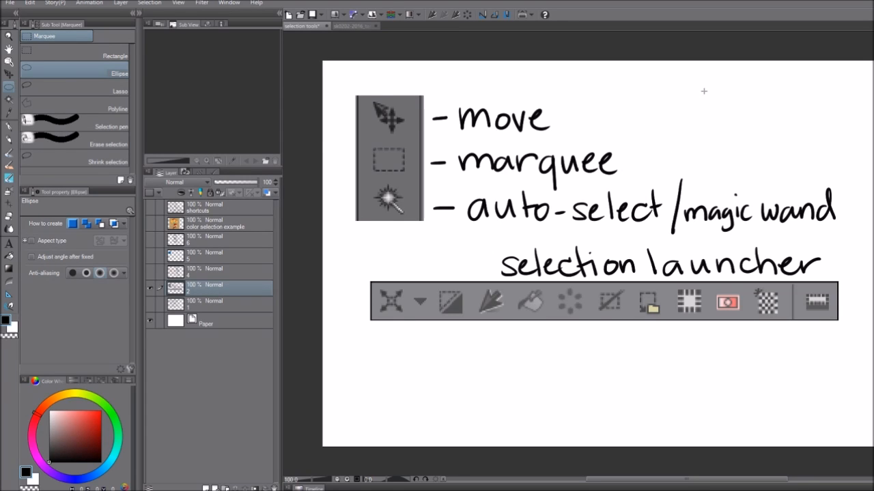
{"action": "left_click_drag", "start_coordinate": [649, 84], "coordinate": [755, 187]}
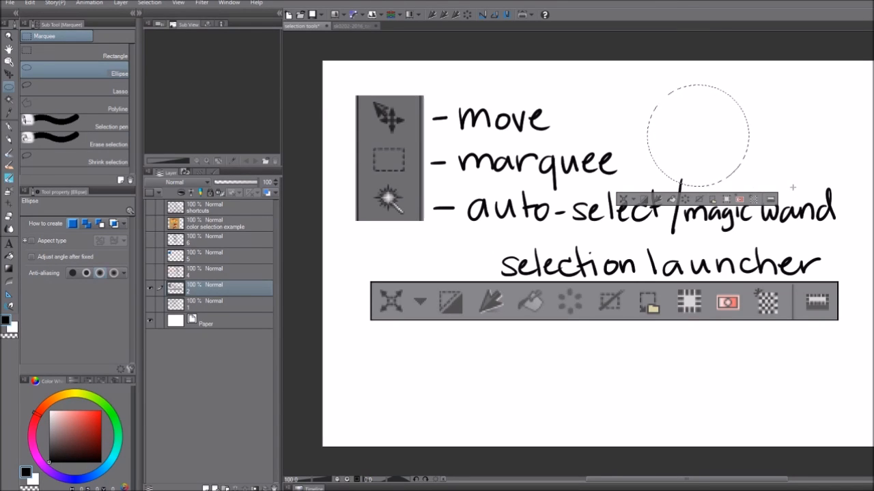
{"action": "left_click", "coordinate": [753, 131]}
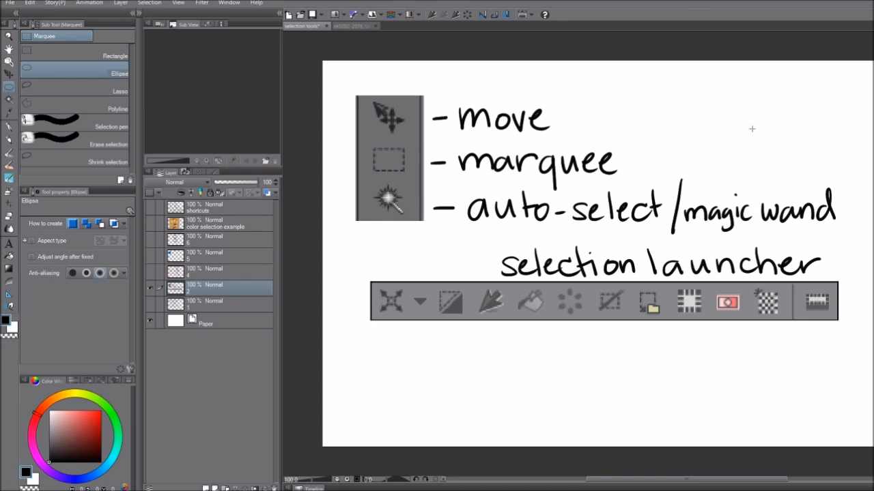
Step: Draw freehand Lasso selections around parts of the handwriting and below the launcher picture, and deselect them
{"action": "left_click", "coordinate": [125, 86]}
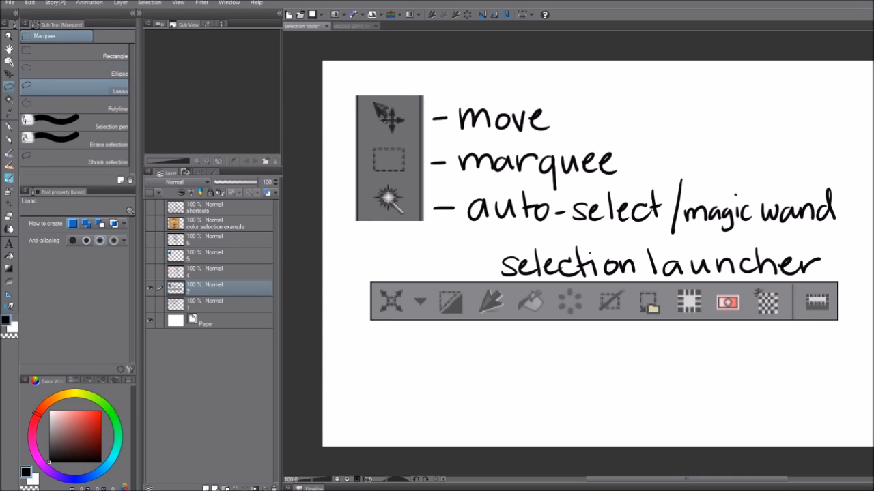
{"action": "mouse_move", "coordinate": [843, 165]}
{"action": "left_mouse_down"}
{"action": "mouse_move", "coordinate": [717, 187]}
{"action": "mouse_move", "coordinate": [781, 353]}
{"action": "mouse_move", "coordinate": [823, 168]}
{"action": "left_mouse_up"}
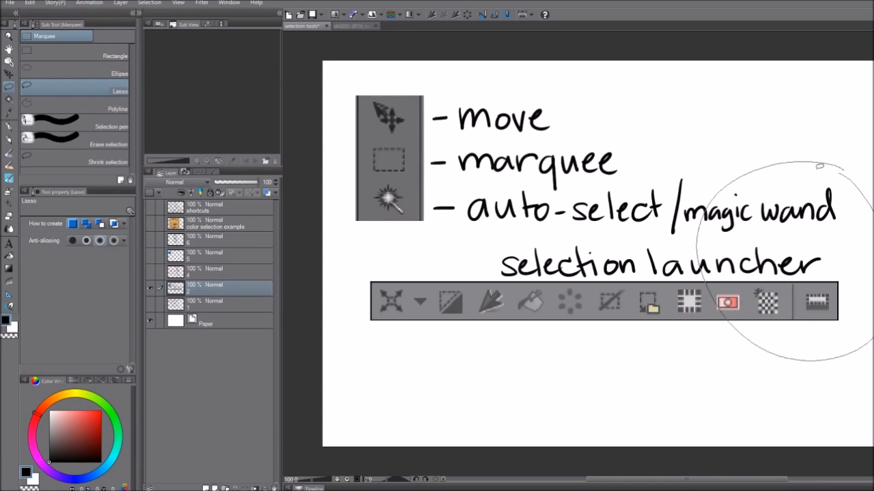
{"action": "mouse_move", "coordinate": [548, 198]}
{"action": "left_mouse_down"}
{"action": "mouse_move", "coordinate": [562, 217]}
{"action": "mouse_move", "coordinate": [525, 196]}
{"action": "left_mouse_up"}
{"action": "mouse_move", "coordinate": [603, 149]}
{"action": "left_mouse_down"}
{"action": "mouse_move", "coordinate": [607, 183]}
{"action": "mouse_move", "coordinate": [598, 153]}
{"action": "left_mouse_up"}
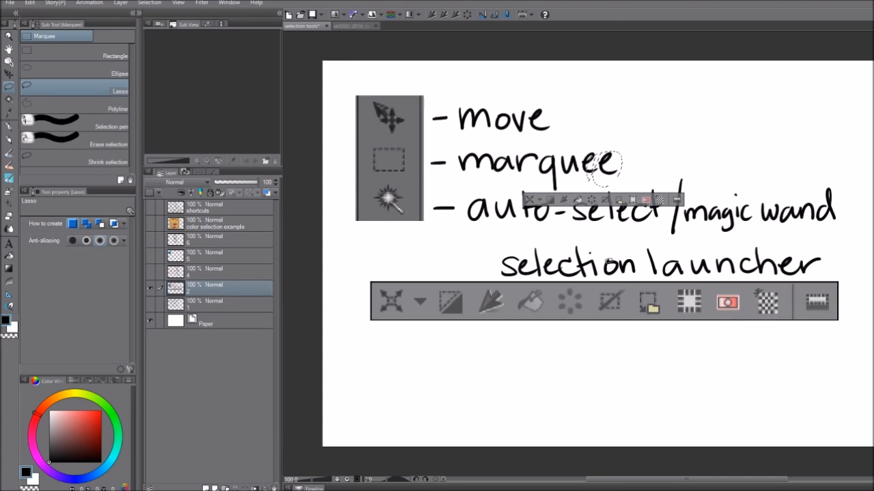
{"action": "key", "text": "ctrl+d"}
{"action": "mouse_move", "coordinate": [426, 305]}
{"action": "left_mouse_down"}
{"action": "mouse_move", "coordinate": [480, 409]}
{"action": "mouse_move", "coordinate": [539, 351]}
{"action": "mouse_move", "coordinate": [620, 376]}
{"action": "mouse_move", "coordinate": [658, 336]}
{"action": "mouse_move", "coordinate": [552, 321]}
{"action": "mouse_move", "coordinate": [478, 322]}
{"action": "mouse_move", "coordinate": [452, 292]}
{"action": "left_mouse_up"}
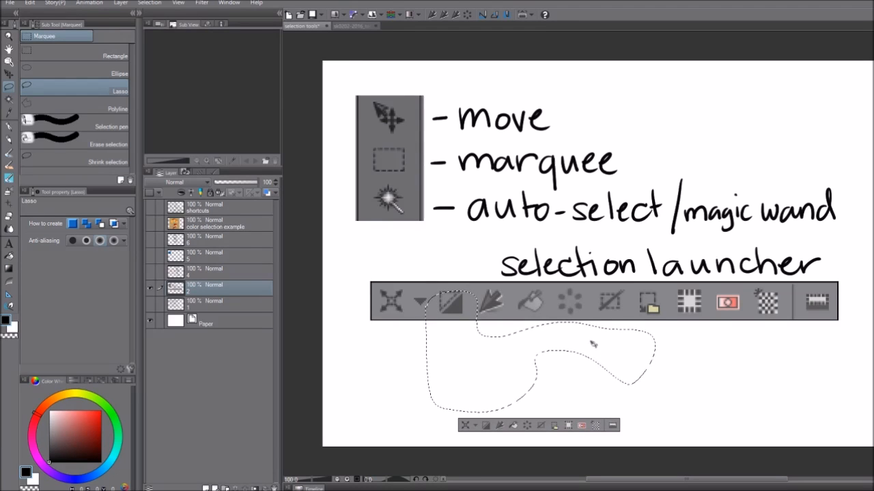
{"action": "key", "text": "ctrl+d"}
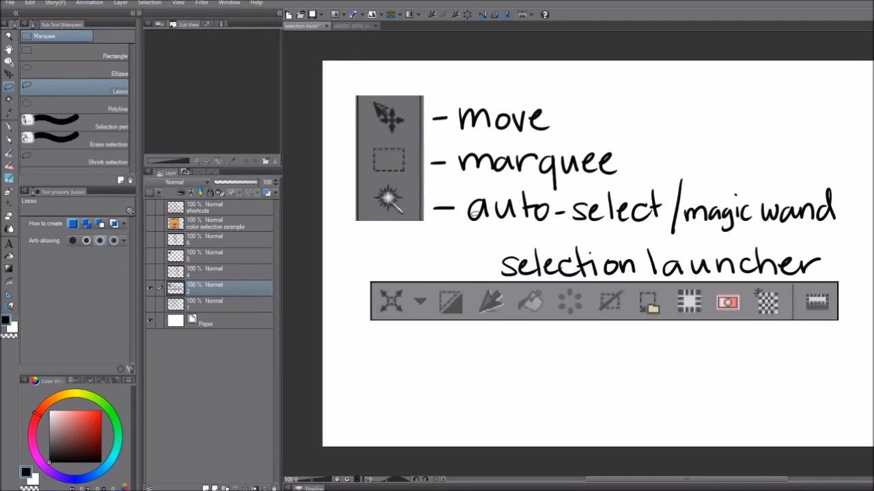
Step: Outline a closed nine-point Polyline selection around the end of the "marquee" line and deselect it
{"action": "left_click", "coordinate": [117, 112]}
{"action": "left_click", "coordinate": [629, 81]}
{"action": "left_click", "coordinate": [597, 97]}
{"action": "left_click", "coordinate": [579, 121]}
{"action": "left_click", "coordinate": [579, 151]}
{"action": "left_click", "coordinate": [599, 196]}
{"action": "left_click", "coordinate": [653, 201]}
{"action": "left_click", "coordinate": [693, 185]}
{"action": "left_click", "coordinate": [715, 147]}
{"action": "double_click", "coordinate": [676, 87]}
{"action": "key", "text": "ctrl+d"}
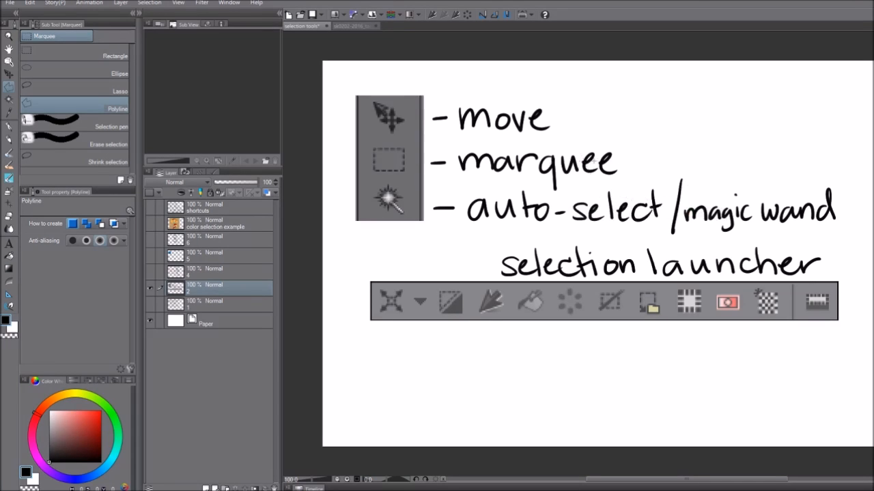
Step: Outline a Polyline selection around the word "auto" and the start of "marquee", and deselect it
{"action": "mouse_move", "coordinate": [458, 128]}
{"action": "left_mouse_down"}
{"action": "mouse_move", "coordinate": [436, 215]}
{"action": "mouse_move", "coordinate": [444, 257]}
{"action": "mouse_move", "coordinate": [483, 264]}
{"action": "mouse_move", "coordinate": [530, 250]}
{"action": "mouse_move", "coordinate": [566, 207]}
{"action": "left_mouse_up"}
{"action": "mouse_move", "coordinate": [558, 176]}
{"action": "left_mouse_down"}
{"action": "mouse_move", "coordinate": [514, 145]}
{"action": "mouse_move", "coordinate": [488, 139]}
{"action": "mouse_move", "coordinate": [500, 182]}
{"action": "mouse_move", "coordinate": [478, 145]}
{"action": "left_mouse_up"}
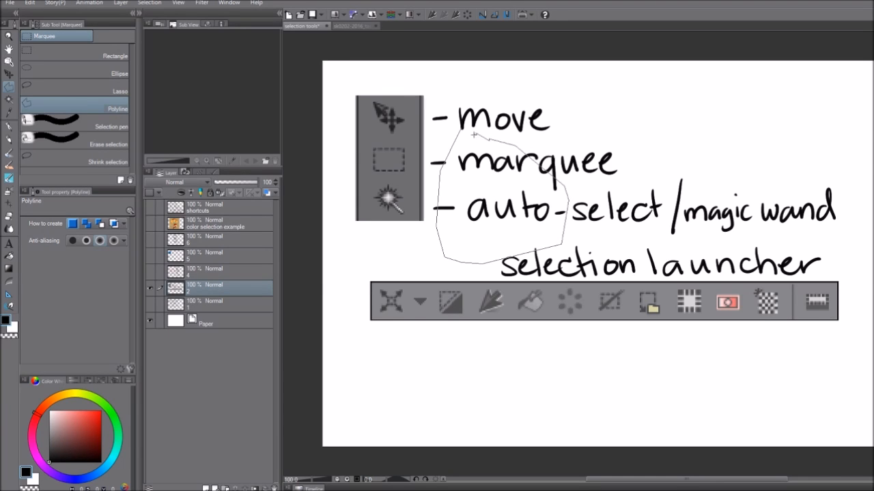
{"action": "double_click", "coordinate": [474, 135]}
{"action": "key", "text": "ctrl+d"}
Step: Outline an eight-point Polyline selection in the blank area below the selection launcher picture and deselect it
{"action": "left_click", "coordinate": [488, 332]}
{"action": "left_click", "coordinate": [470, 360]}
{"action": "left_click", "coordinate": [474, 406]}
{"action": "left_click", "coordinate": [525, 421]}
{"action": "left_click", "coordinate": [558, 416]}
{"action": "left_click", "coordinate": [572, 380]}
{"action": "left_click", "coordinate": [562, 339]}
{"action": "double_click", "coordinate": [533, 333]}
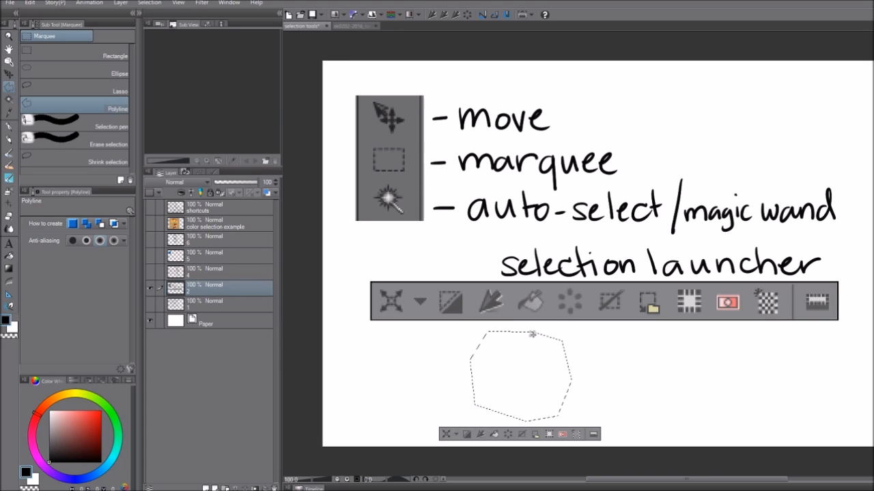
{"action": "key", "text": "ctrl+d"}
Step: Paint a selection over the left end of the launcher picture with the Selection pen, deselect it, and undo the deselection
{"action": "left_click", "coordinate": [99, 127]}
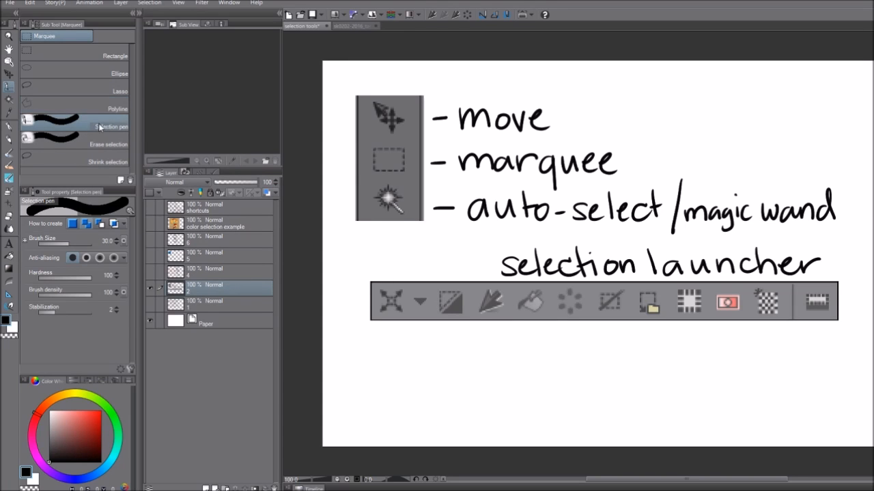
{"action": "mouse_move", "coordinate": [370, 277]}
{"action": "left_mouse_down"}
{"action": "mouse_move", "coordinate": [391, 263]}
{"action": "mouse_move", "coordinate": [452, 295]}
{"action": "mouse_move", "coordinate": [470, 296]}
{"action": "mouse_move", "coordinate": [478, 284]}
{"action": "mouse_move", "coordinate": [478, 325]}
{"action": "left_mouse_up"}
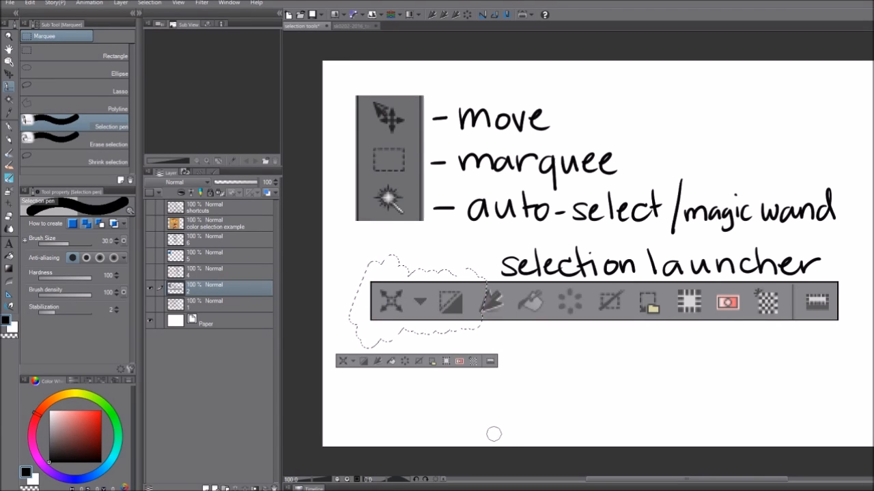
{"action": "key", "text": "ctrl+d"}
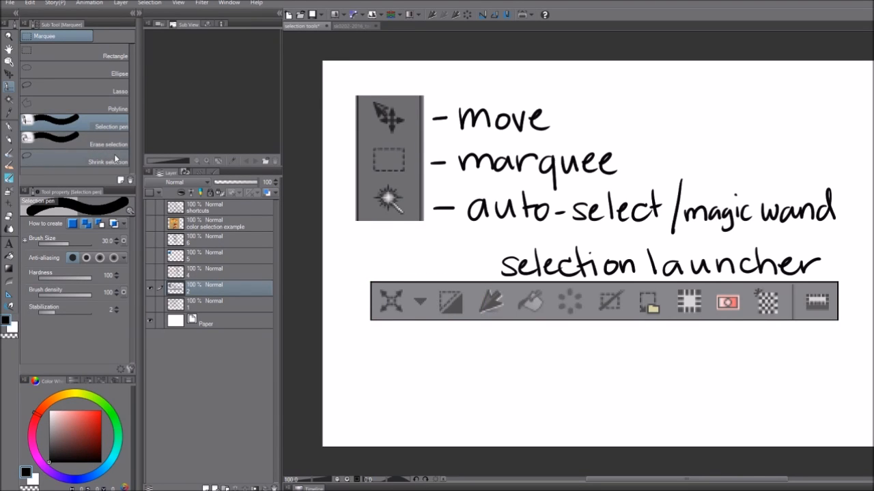
{"action": "key", "text": "ctrl+z"}
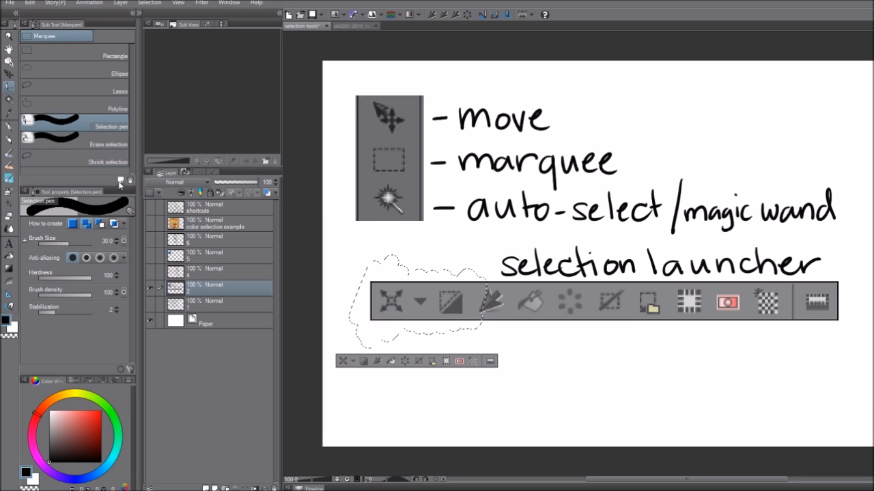
Step: Remove the left edge of the painted selection with the Erase selection tool, and deselect the rest
{"action": "left_click", "coordinate": [85, 139]}
{"action": "mouse_move", "coordinate": [397, 245]}
{"action": "left_mouse_down"}
{"action": "mouse_move", "coordinate": [337, 300]}
{"action": "mouse_move", "coordinate": [406, 254]}
{"action": "mouse_move", "coordinate": [368, 304]}
{"action": "mouse_move", "coordinate": [362, 338]}
{"action": "left_mouse_up"}
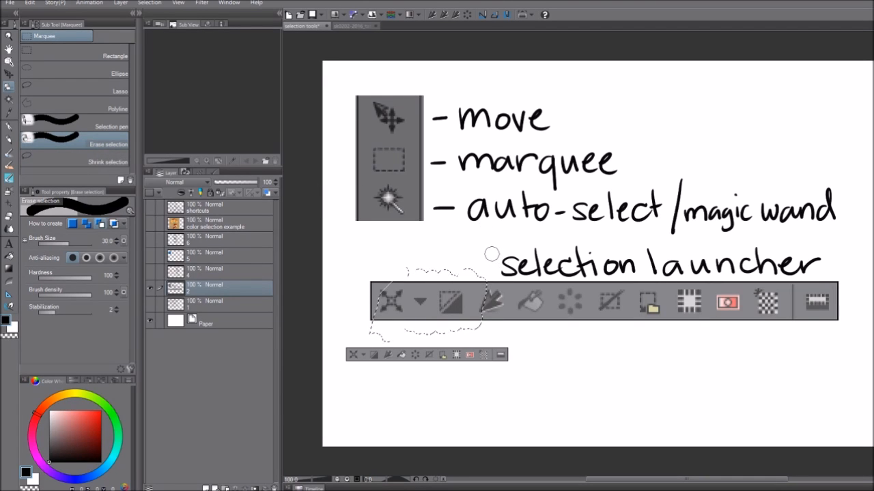
{"action": "key", "text": "ctrl+d"}
Step: Select the enclosed area inside the letter "a" of "auto" with Auto select, referring to the edited layer only
{"action": "key", "text": "h"}
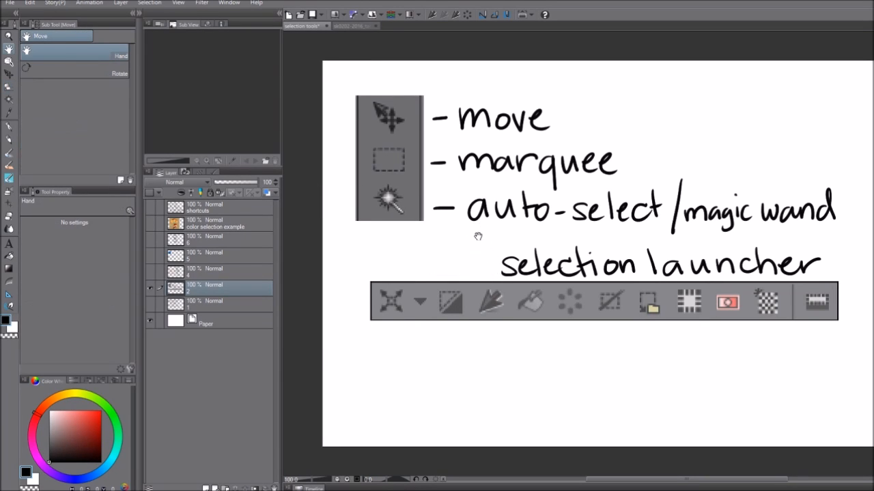
{"action": "left_click_drag", "start_coordinate": [477, 238], "coordinate": [470, 236]}
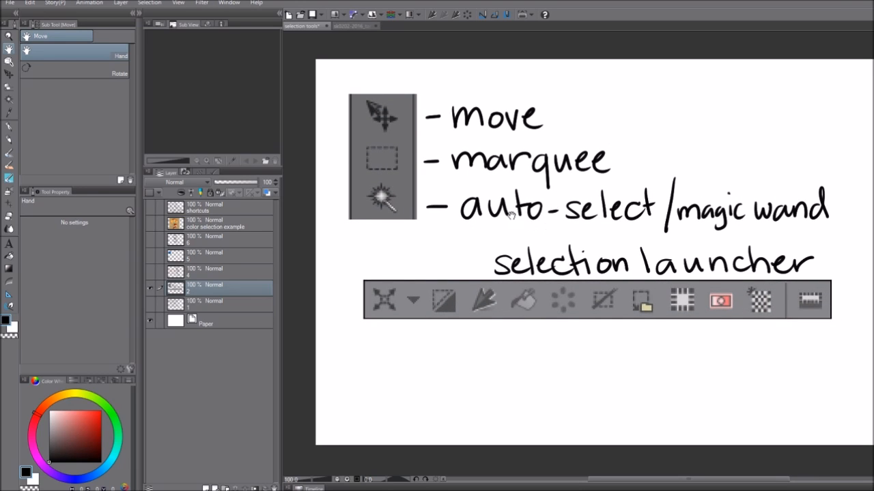
{"action": "left_click", "coordinate": [9, 101]}
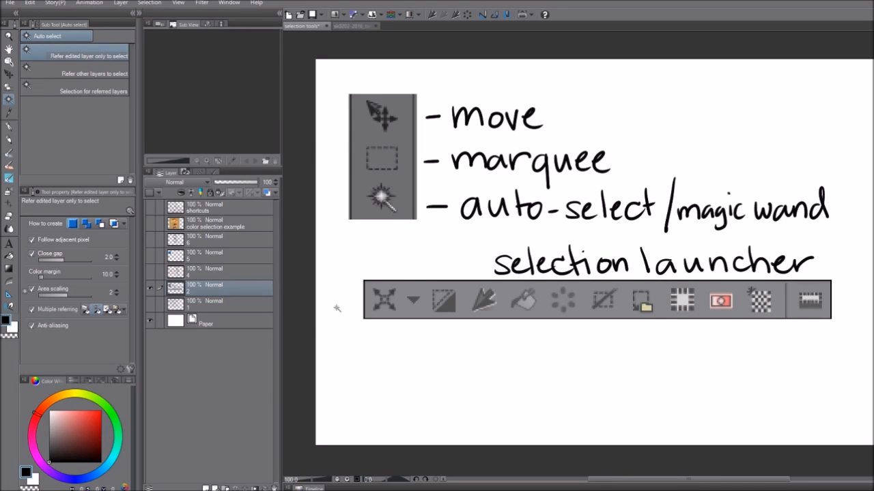
{"action": "left_click_drag", "start_coordinate": [482, 185], "coordinate": [499, 218]}
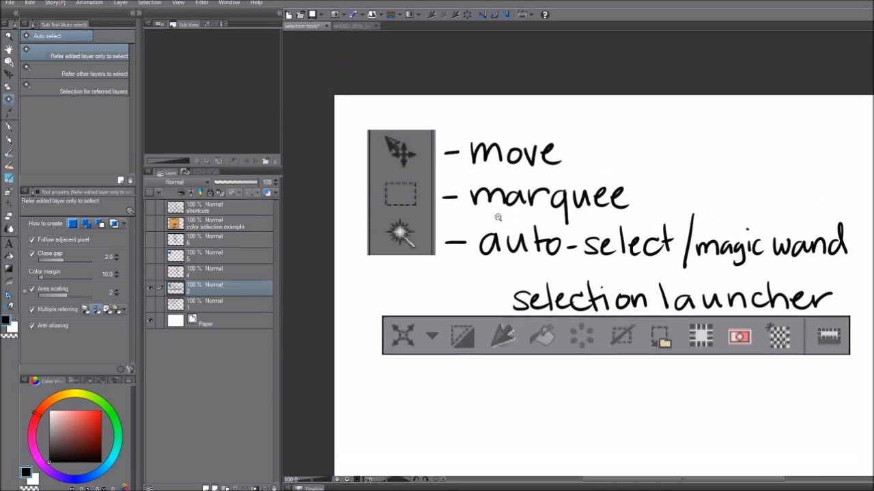
{"action": "left_click", "coordinate": [499, 216], "text": "ctrl"}
{"action": "left_click", "coordinate": [499, 215], "text": "ctrl"}
{"action": "left_click", "coordinate": [499, 216], "text": "ctrl"}
{"action": "left_click", "coordinate": [498, 216], "text": "ctrl"}
{"action": "left_click_drag", "start_coordinate": [523, 264], "coordinate": [535, 152]}
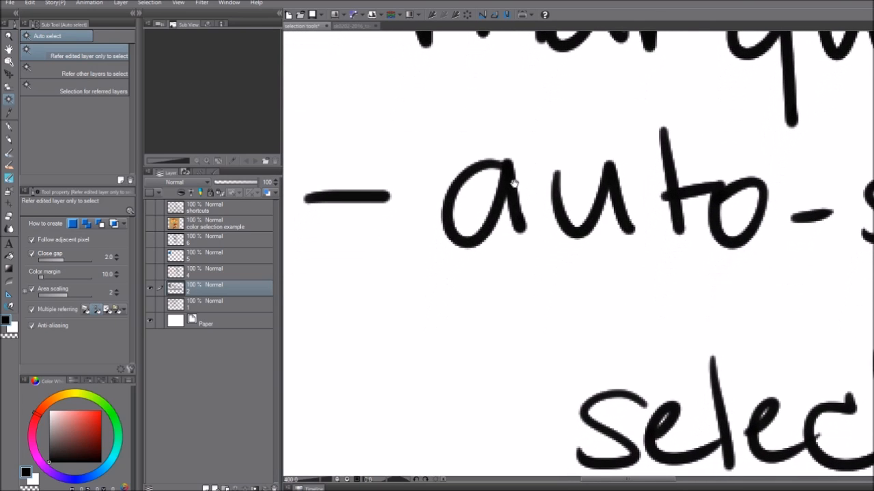
{"action": "left_click", "coordinate": [475, 202]}
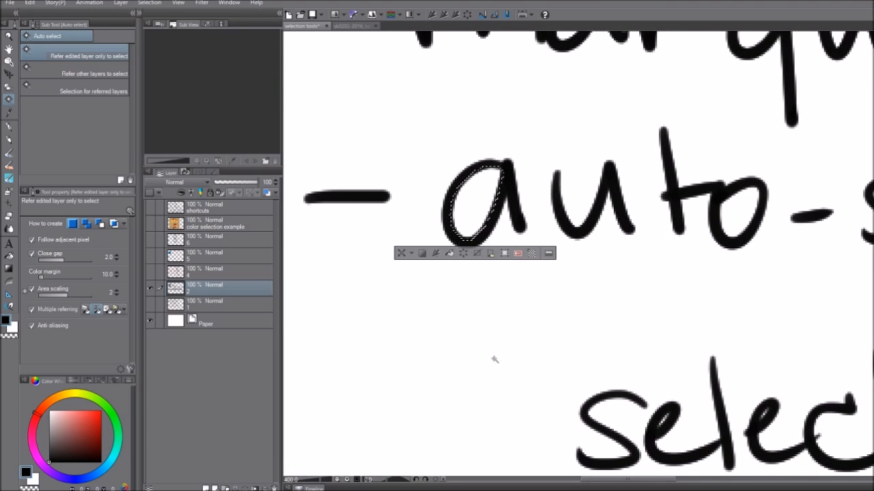
Step: Deselect the inside of the "a", make another Auto select selection on the word "auto", and deselect it
{"action": "key", "text": "ctrl+d"}
{"action": "left_click_drag", "start_coordinate": [711, 213], "coordinate": [589, 181]}
{"action": "left_click", "coordinate": [592, 181]}
{"action": "left_click_drag", "start_coordinate": [502, 270], "coordinate": [503, 251]}
{"action": "key", "text": "ctrl+d"}
{"action": "scroll", "coordinate": [551, 253], "scroll_direction": "down", "scroll_amount": 2}
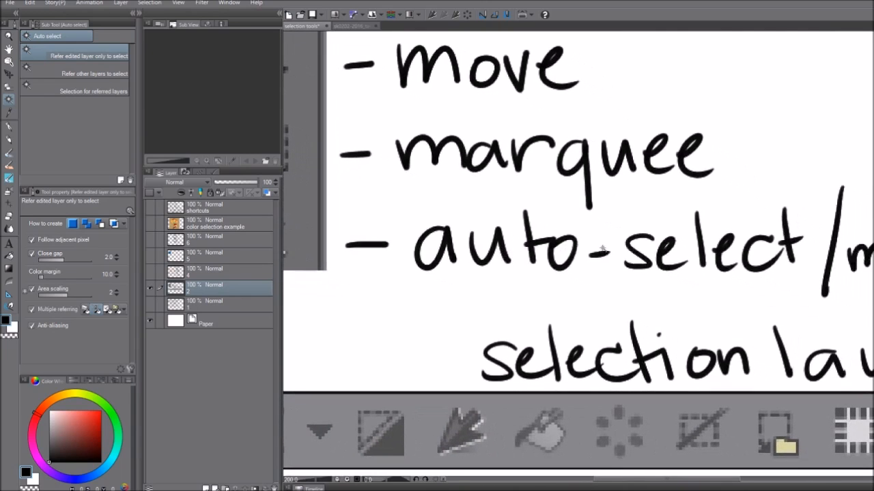
Step: Use Auto select in the gap of the open letter "c" of "select" to select the surrounding background, and deselect it
{"action": "left_click_drag", "start_coordinate": [521, 183], "coordinate": [415, 225]}
{"action": "scroll", "coordinate": [514, 210], "scroll_direction": "up", "scroll_amount": 2}
{"action": "left_click_drag", "start_coordinate": [552, 230], "coordinate": [460, 189]}
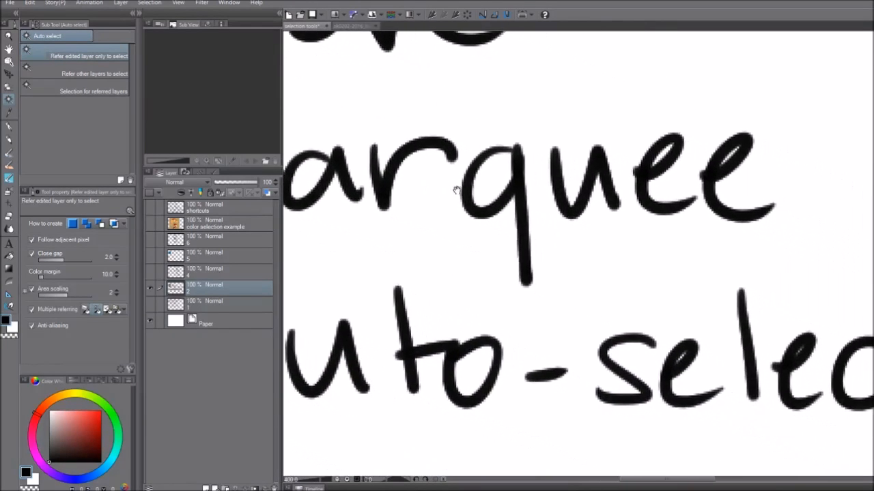
{"action": "left_click_drag", "start_coordinate": [596, 250], "coordinate": [384, 198]}
{"action": "left_click_drag", "start_coordinate": [593, 299], "coordinate": [508, 211]}
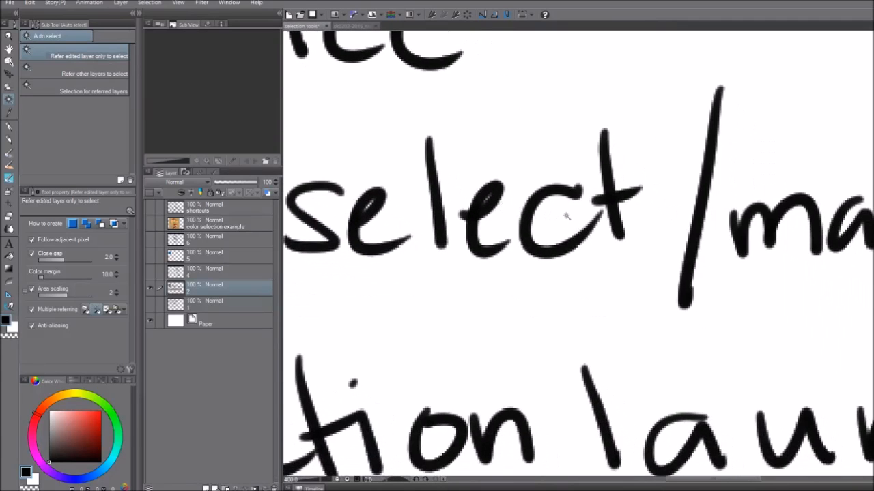
{"action": "left_click", "coordinate": [595, 215]}
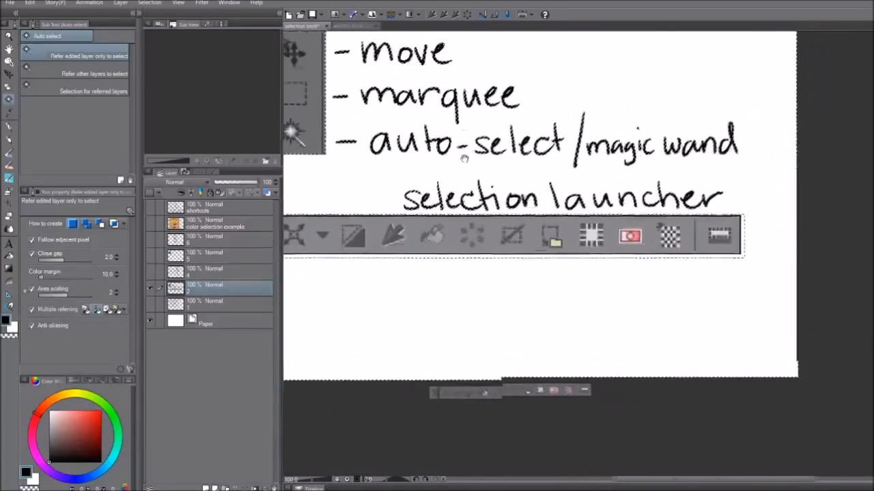
{"action": "scroll", "coordinate": [574, 221], "scroll_direction": "up", "scroll_amount": 5}
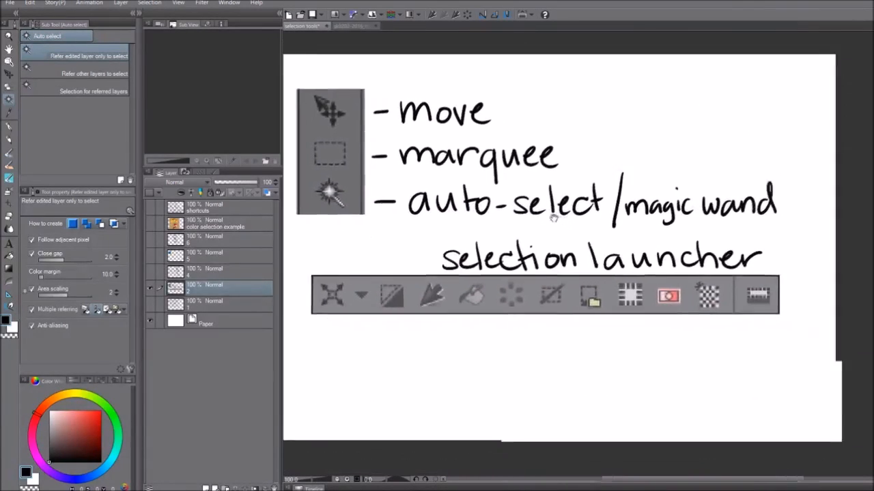
{"action": "scroll", "coordinate": [551, 186], "scroll_direction": "right", "scroll_amount": 6}
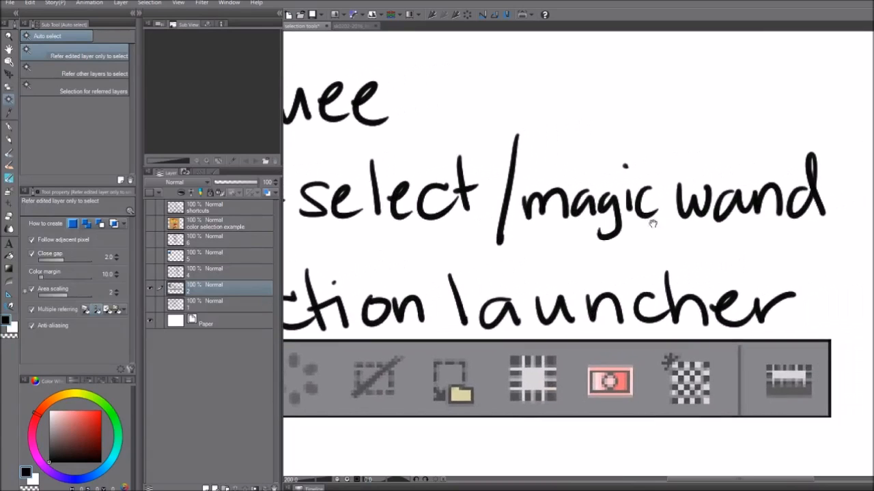
Step: Select the enclosed area inside the letter "a" of "wand" with Auto select, and deselect it
{"action": "scroll", "coordinate": [606, 179], "scroll_direction": "up", "scroll_amount": 2}
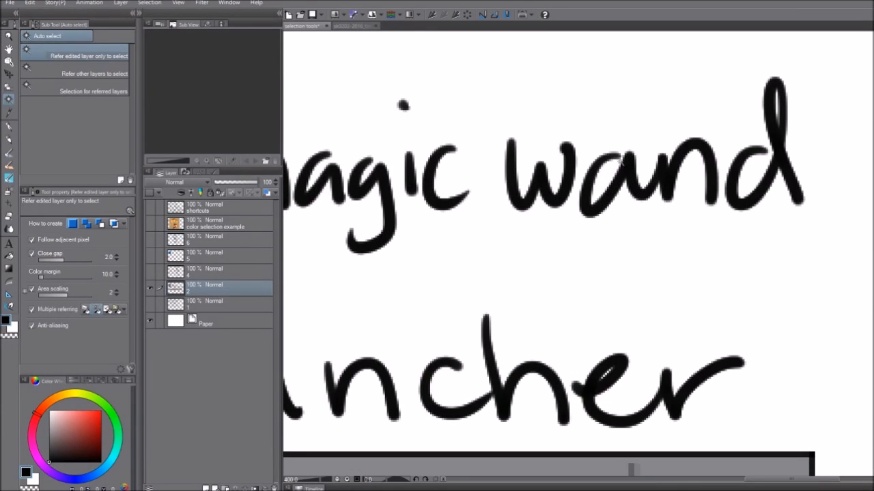
{"action": "left_click", "coordinate": [608, 174]}
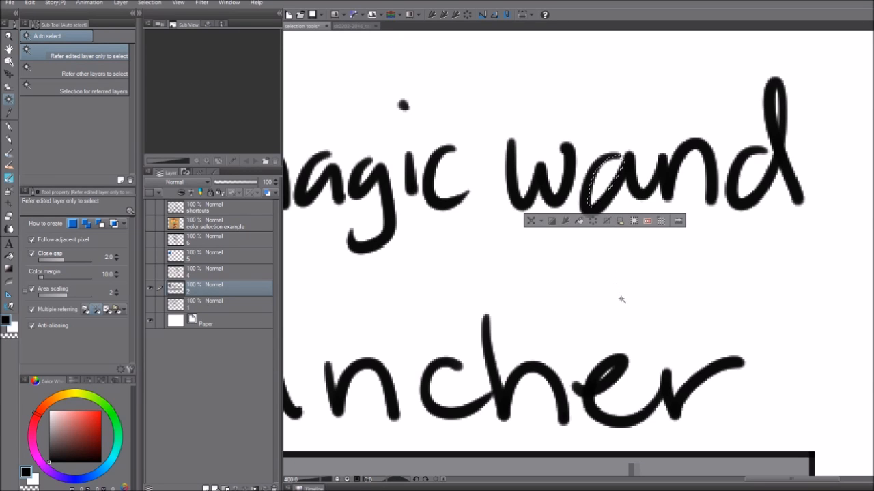
{"action": "key", "text": "ctrl+d"}
{"action": "scroll", "coordinate": [571, 199], "scroll_direction": "down", "scroll_amount": 3}
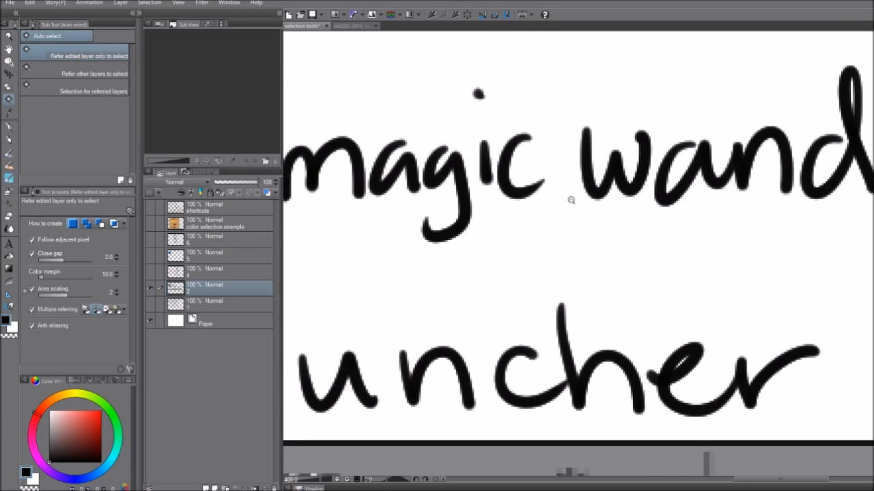
{"action": "scroll", "coordinate": [569, 199], "scroll_direction": "down", "scroll_amount": 4}
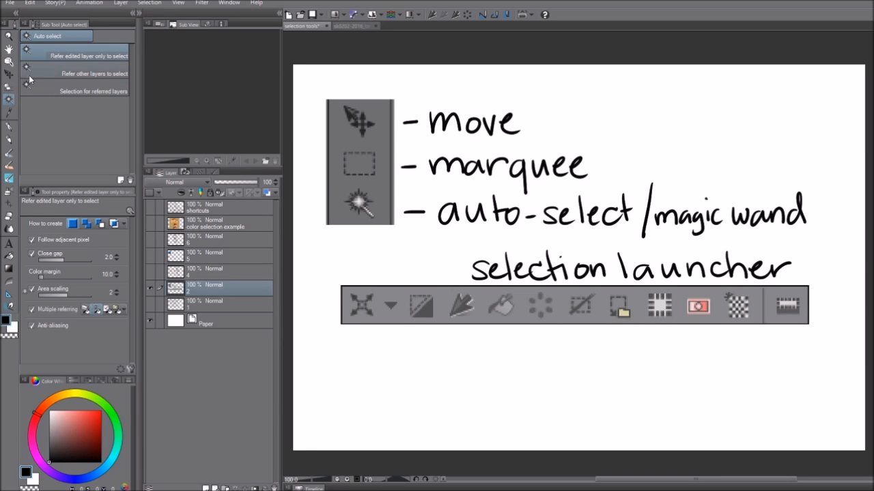
Step: Draw two small oval Lasso selections above the word "magic" and deselect them
{"action": "left_click", "coordinate": [10, 87]}
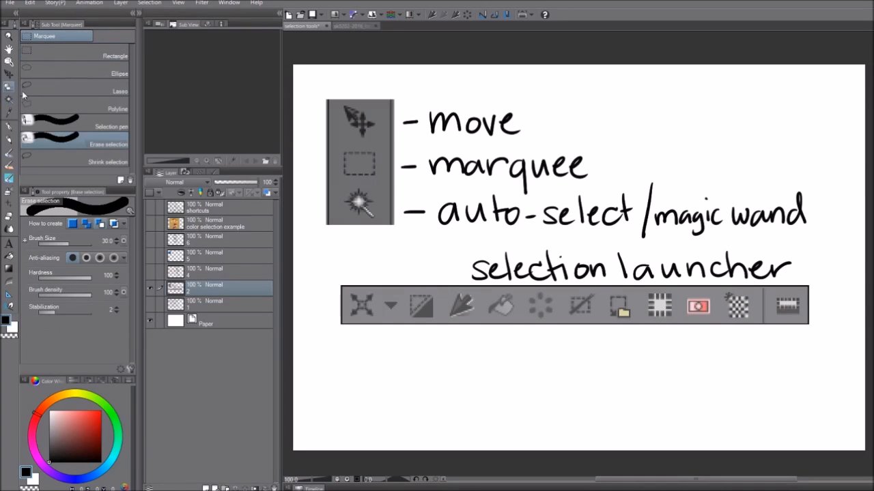
{"action": "left_click", "coordinate": [61, 89]}
{"action": "mouse_move", "coordinate": [665, 172]}
{"action": "left_mouse_down"}
{"action": "mouse_move", "coordinate": [690, 179]}
{"action": "mouse_move", "coordinate": [699, 164]}
{"action": "left_mouse_up"}
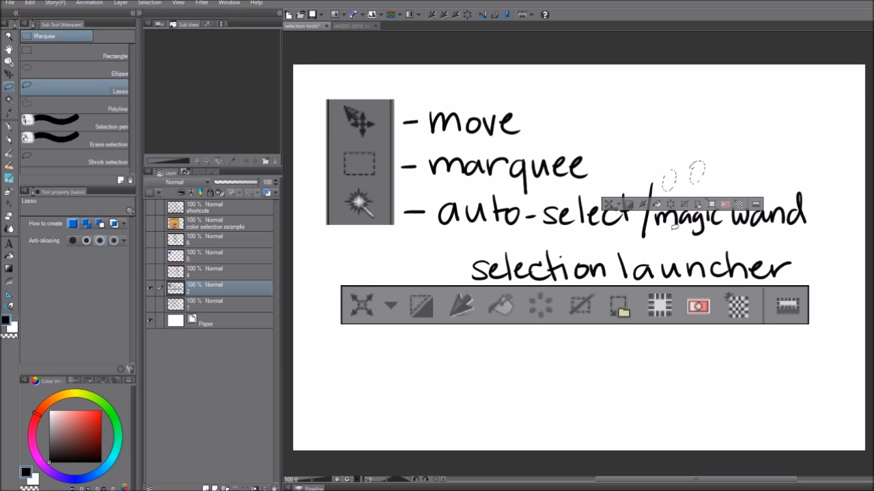
{"action": "key", "text": "ctrl+d"}
{"action": "left_click_drag", "start_coordinate": [686, 235], "coordinate": [646, 200]}
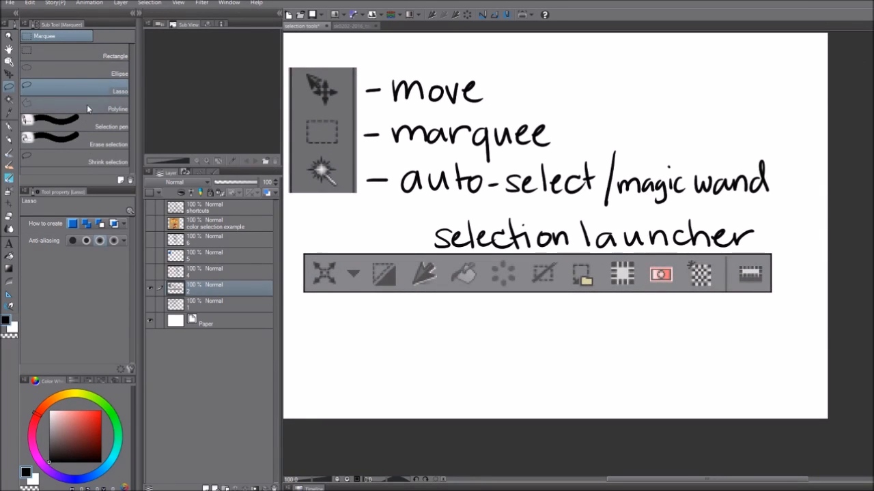
Step: Switch to Auto select and back to the Lasso, outline a round selection below the launcher picture, and deselect it
{"action": "left_click", "coordinate": [9, 99]}
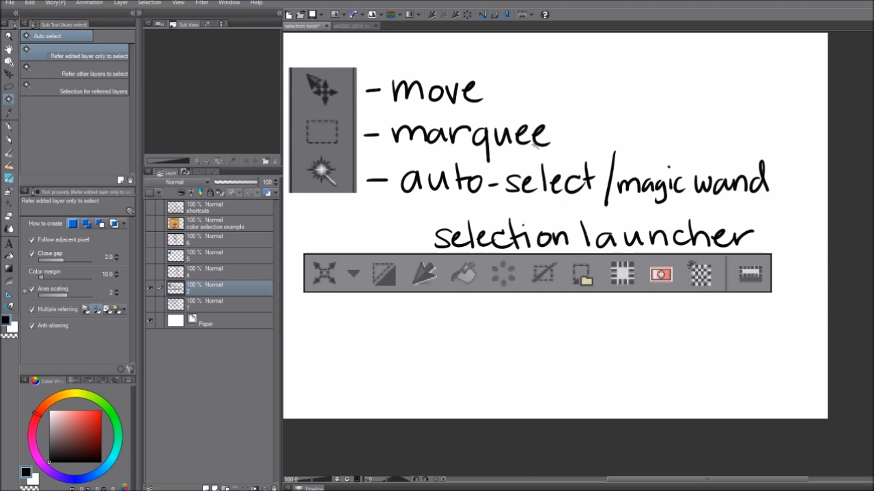
{"action": "left_click_drag", "start_coordinate": [521, 207], "coordinate": [547, 194]}
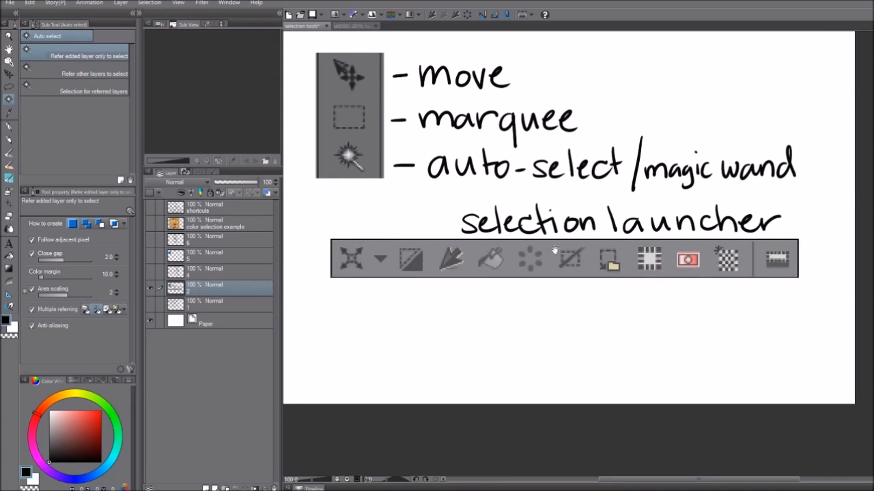
{"action": "left_click_drag", "start_coordinate": [536, 255], "coordinate": [551, 265]}
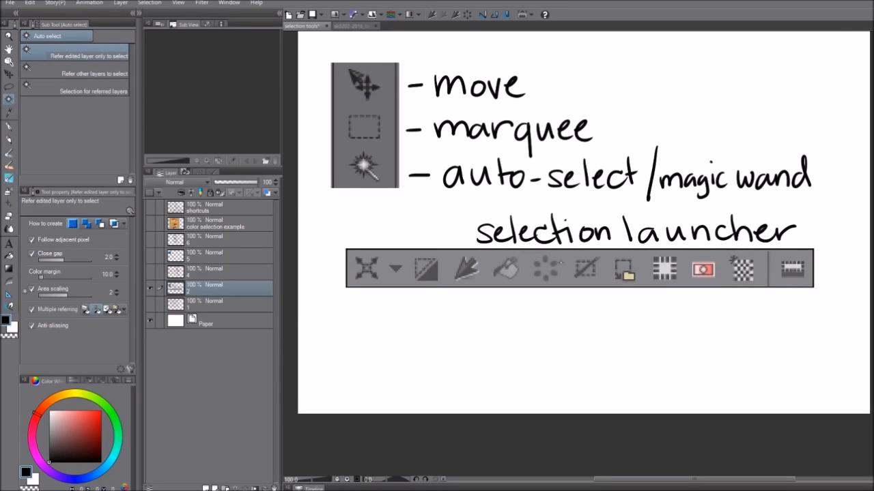
{"action": "key", "text": "m"}
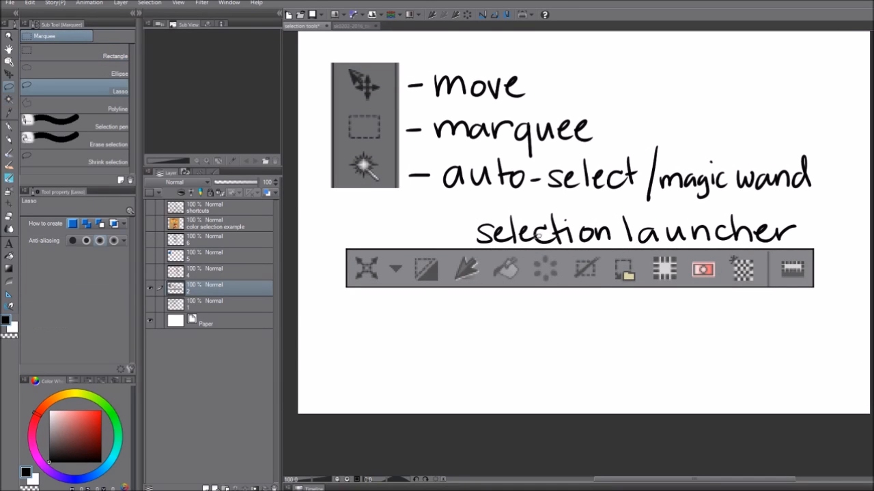
{"action": "mouse_move", "coordinate": [541, 312]}
{"action": "left_mouse_down"}
{"action": "mouse_move", "coordinate": [528, 238]}
{"action": "mouse_move", "coordinate": [453, 293]}
{"action": "mouse_move", "coordinate": [547, 303]}
{"action": "mouse_move", "coordinate": [545, 244]}
{"action": "mouse_move", "coordinate": [522, 232]}
{"action": "left_mouse_up"}
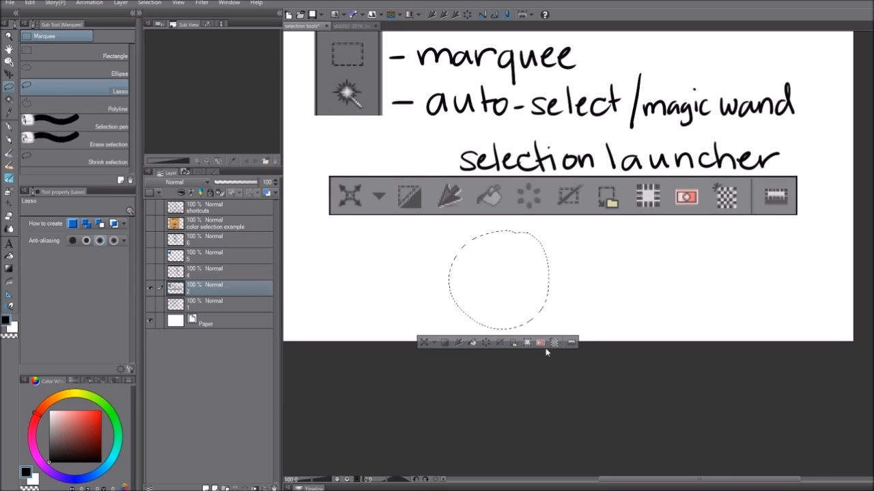
{"action": "left_click_drag", "start_coordinate": [455, 253], "coordinate": [477, 295]}
{"action": "key", "text": "ctrl+d"}
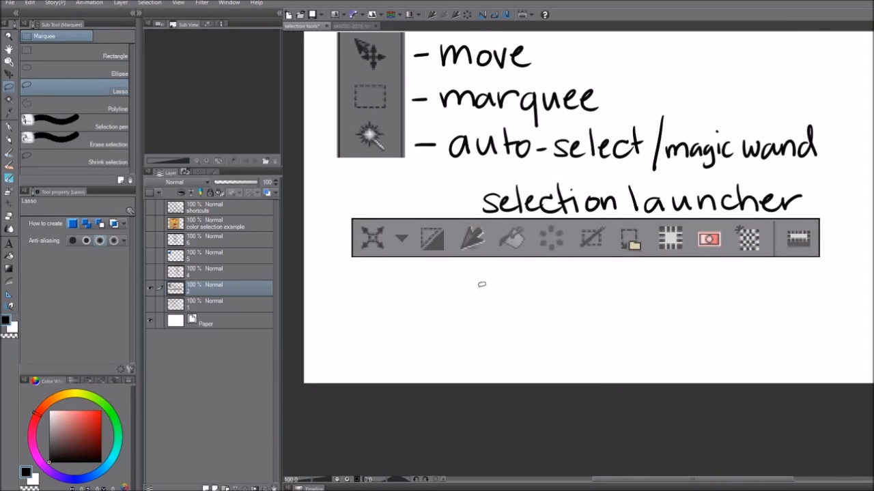
Step: Draw a round Lasso selection in the blank area below the left end of the launcher picture
{"action": "left_click_drag", "start_coordinate": [392, 229], "coordinate": [408, 266]}
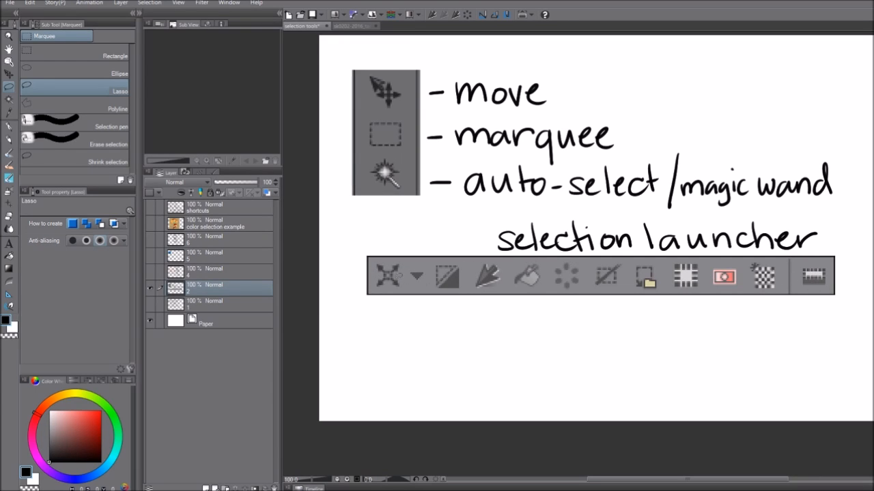
{"action": "left_click_drag", "start_coordinate": [510, 292], "coordinate": [497, 324]}
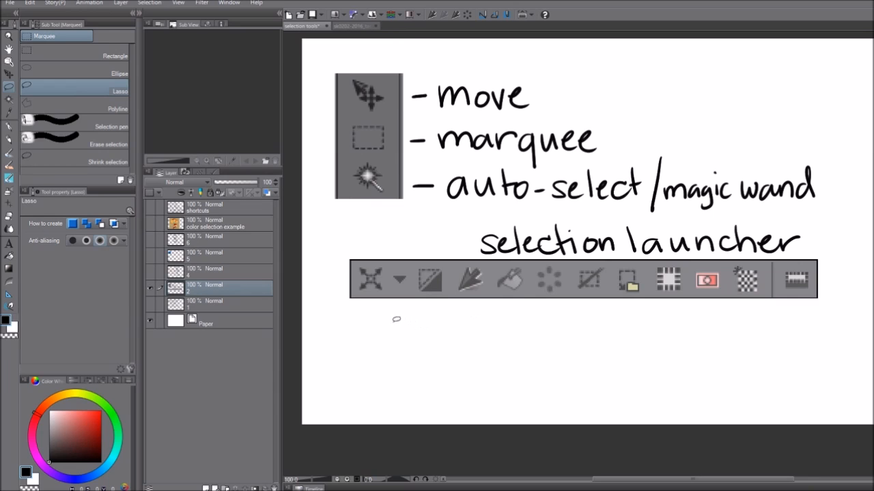
{"action": "mouse_move", "coordinate": [374, 318]}
{"action": "left_mouse_down"}
{"action": "mouse_move", "coordinate": [359, 382]}
{"action": "mouse_move", "coordinate": [427, 392]}
{"action": "mouse_move", "coordinate": [448, 340]}
{"action": "mouse_move", "coordinate": [370, 315]}
{"action": "left_mouse_up"}
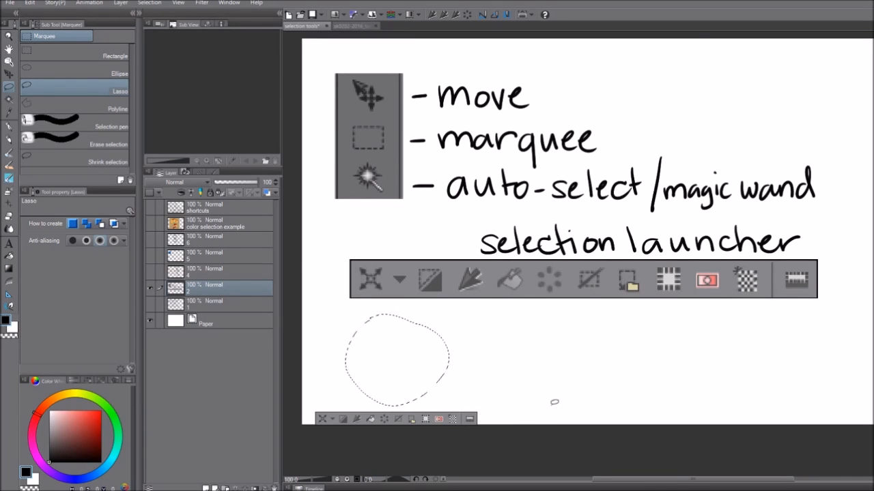
{"action": "key", "text": "h"}
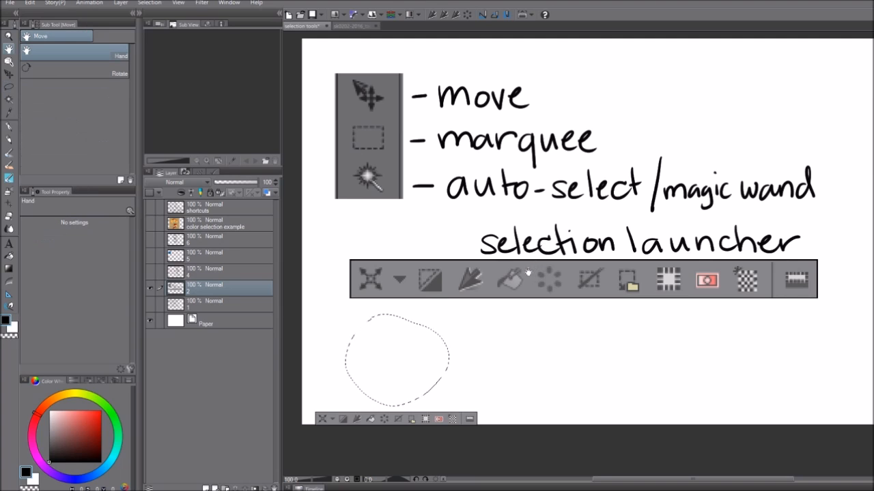
{"action": "left_click_drag", "start_coordinate": [517, 315], "coordinate": [522, 296]}
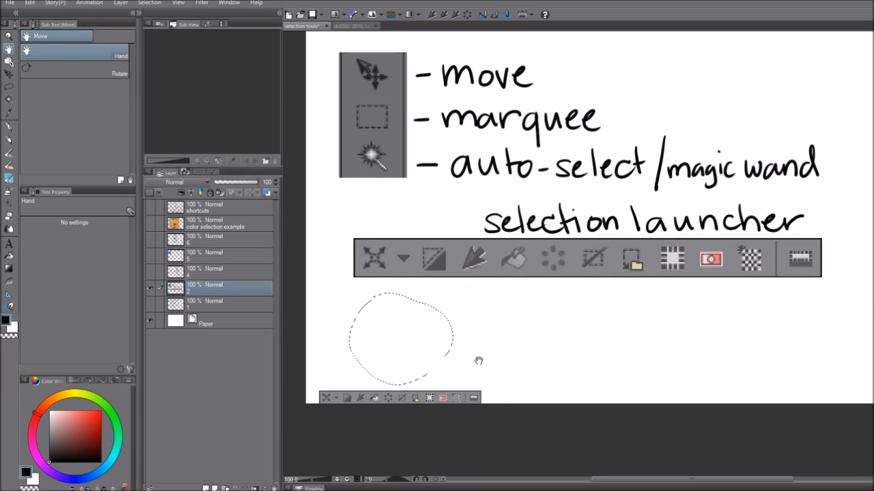
Step: Open the Selection Launcher settings and expand the Edit command category
{"action": "left_click", "coordinate": [474, 400]}
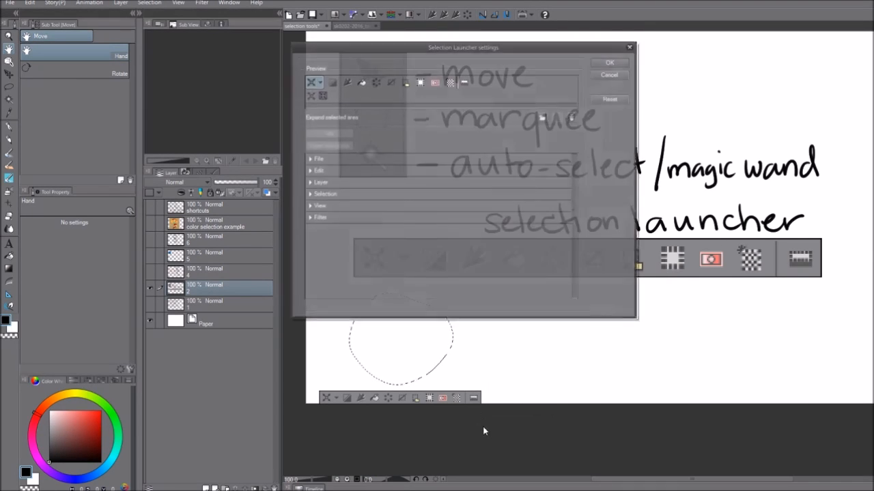
{"action": "left_click_drag", "start_coordinate": [501, 44], "coordinate": [526, 109]}
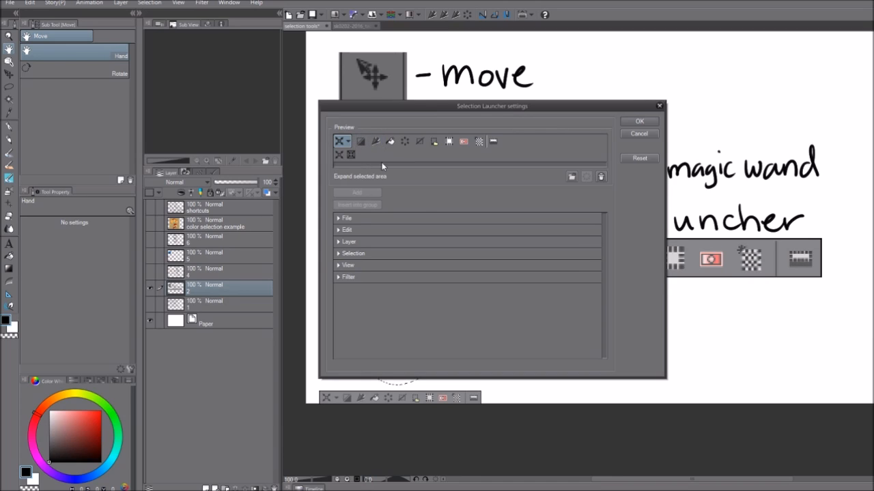
{"action": "left_click", "coordinate": [337, 219]}
{"action": "left_click", "coordinate": [337, 219]}
{"action": "left_click", "coordinate": [339, 230]}
Step: Add the Cut command after Crop in the selection launcher, and delete it from the launcher again
{"action": "left_click", "coordinate": [359, 242]}
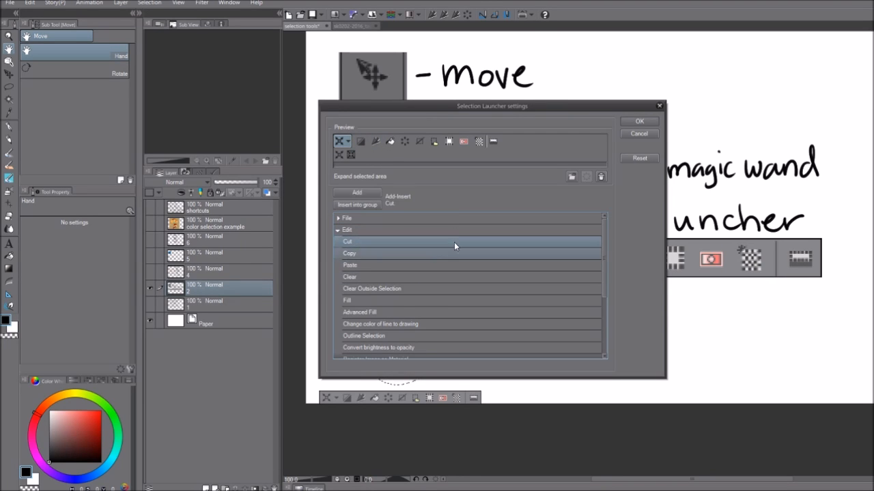
{"action": "left_click", "coordinate": [374, 145]}
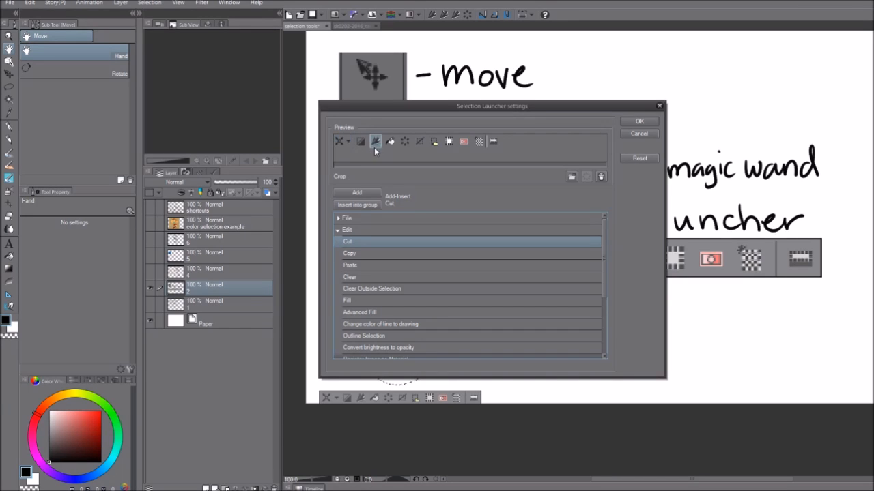
{"action": "left_click", "coordinate": [349, 254]}
{"action": "left_click", "coordinate": [349, 243]}
{"action": "left_click", "coordinate": [364, 195]}
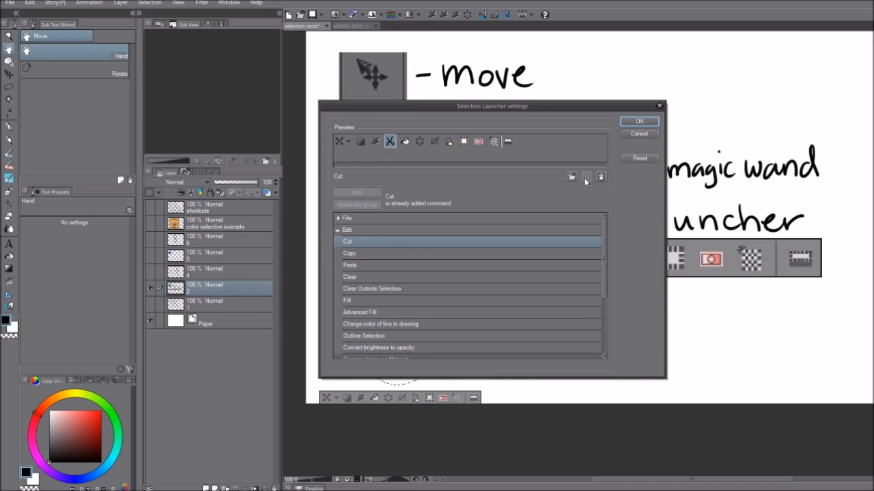
{"action": "left_click", "coordinate": [602, 177]}
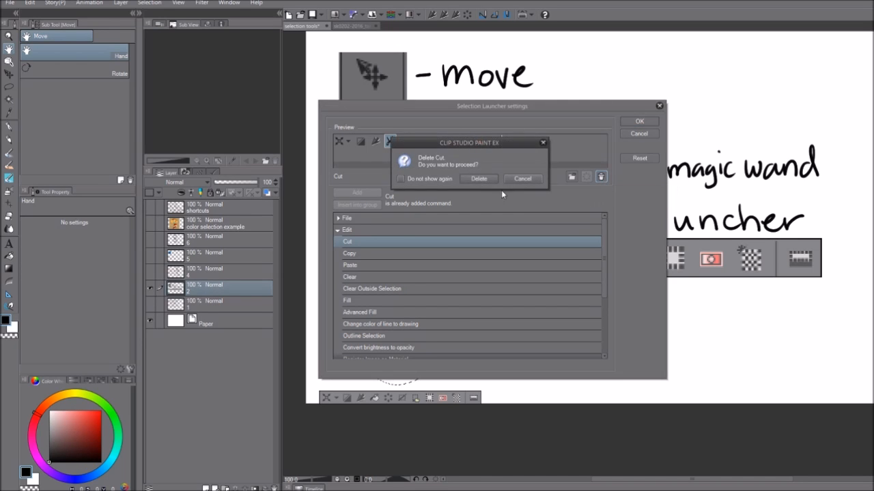
{"action": "left_click", "coordinate": [478, 178]}
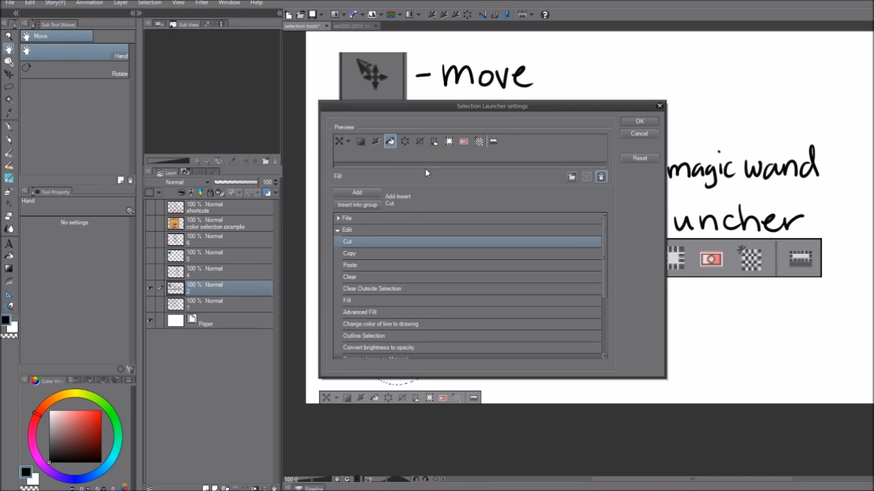
Step: Insert the Outline Selection command into a group with Crop in the selection launcher
{"action": "left_click", "coordinate": [377, 144]}
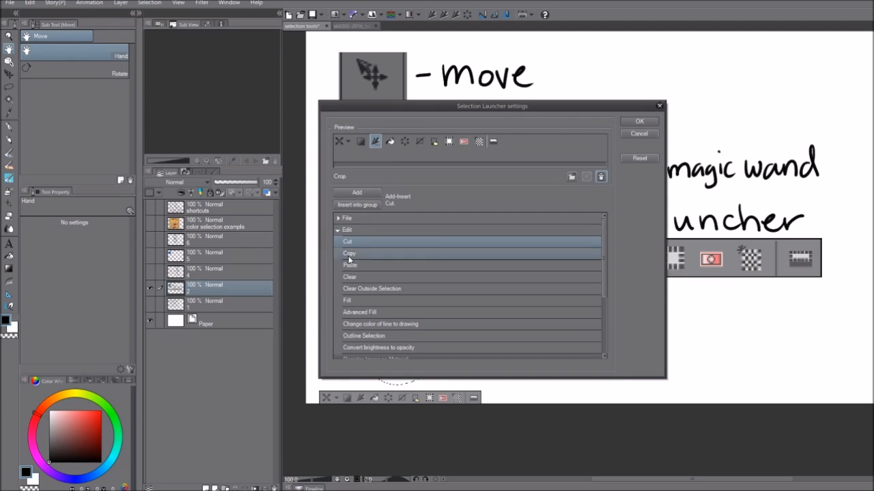
{"action": "left_click", "coordinate": [354, 277]}
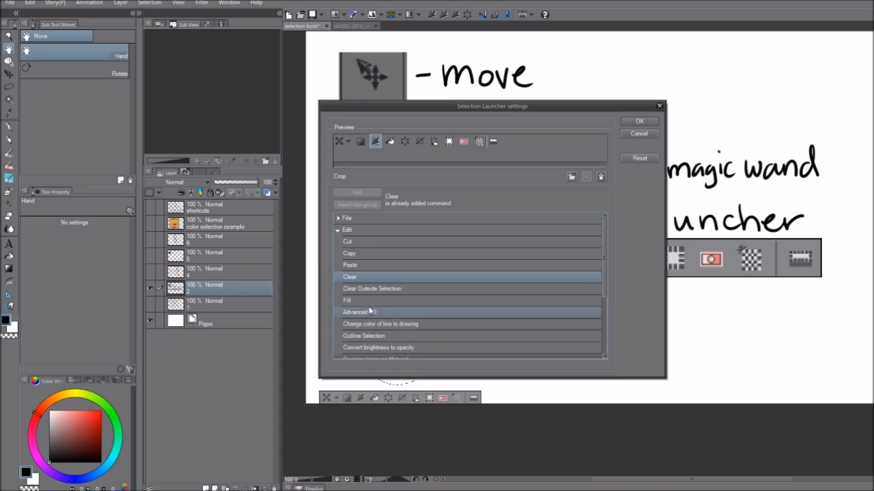
{"action": "left_click", "coordinate": [378, 335]}
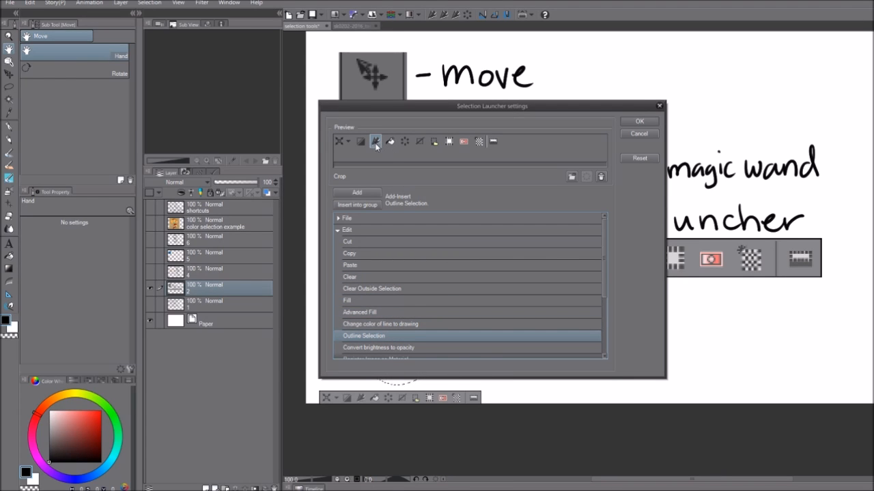
{"action": "left_click", "coordinate": [366, 205]}
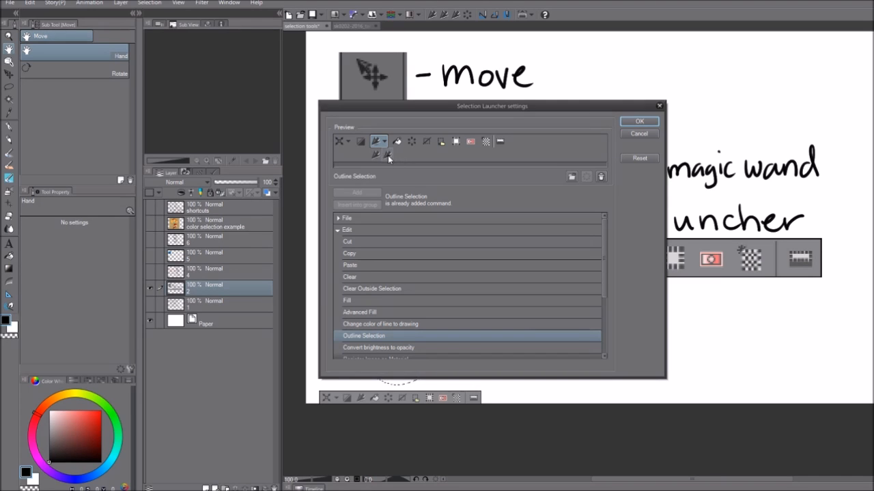
Step: Delete the Outline Selection command from the selection launcher and discard the launcher settings changes
{"action": "left_click", "coordinate": [602, 177]}
{"action": "left_click", "coordinate": [495, 186]}
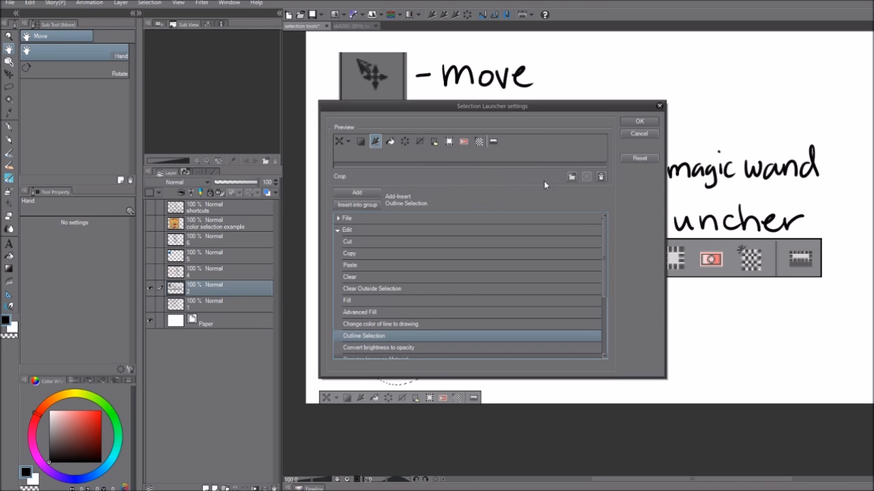
{"action": "left_click", "coordinate": [626, 135]}
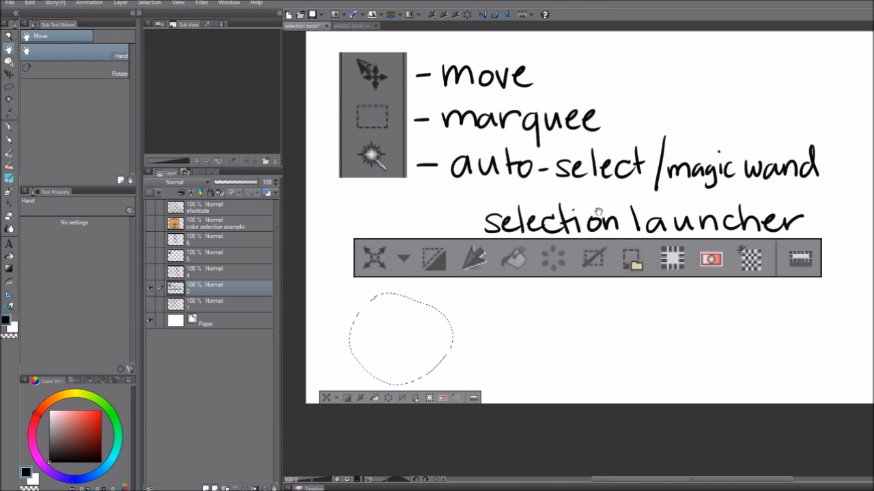
Step: Open the Selection Launcher settings from the launcher under the round selection, and close them without changes
{"action": "scroll", "coordinate": [545, 258], "scroll_direction": "up", "scroll_amount": 2}
{"action": "left_click_drag", "start_coordinate": [544, 258], "coordinate": [595, 249]}
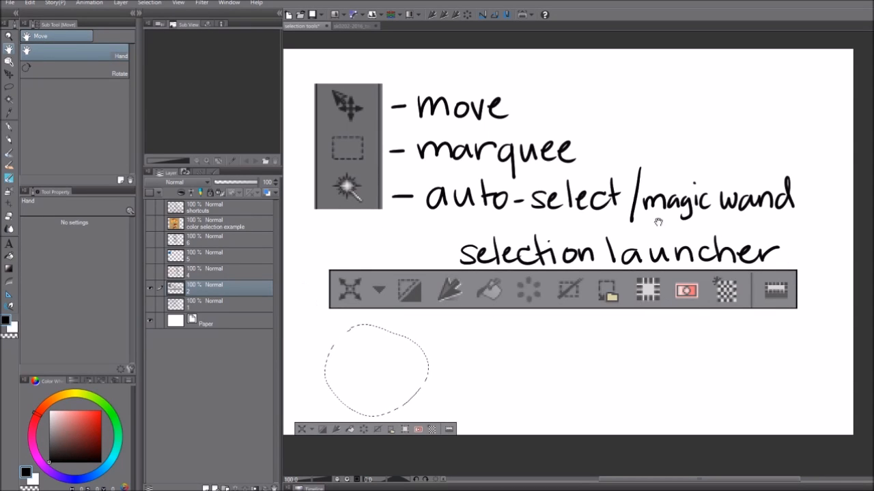
{"action": "left_click_drag", "start_coordinate": [562, 267], "coordinate": [587, 202]}
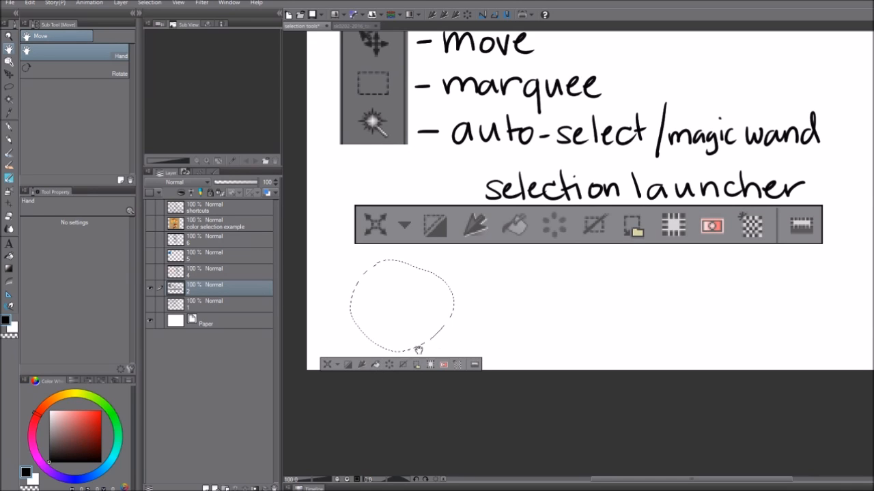
{"action": "left_click", "coordinate": [474, 364]}
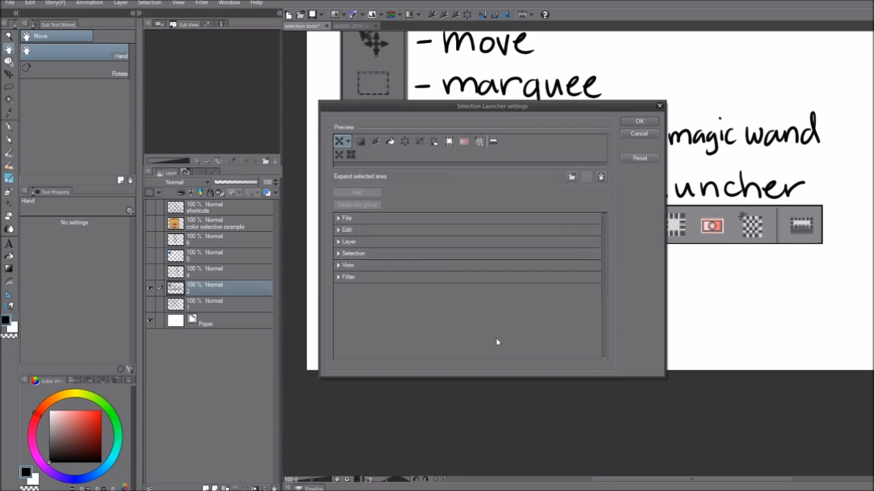
{"action": "left_click", "coordinate": [639, 133]}
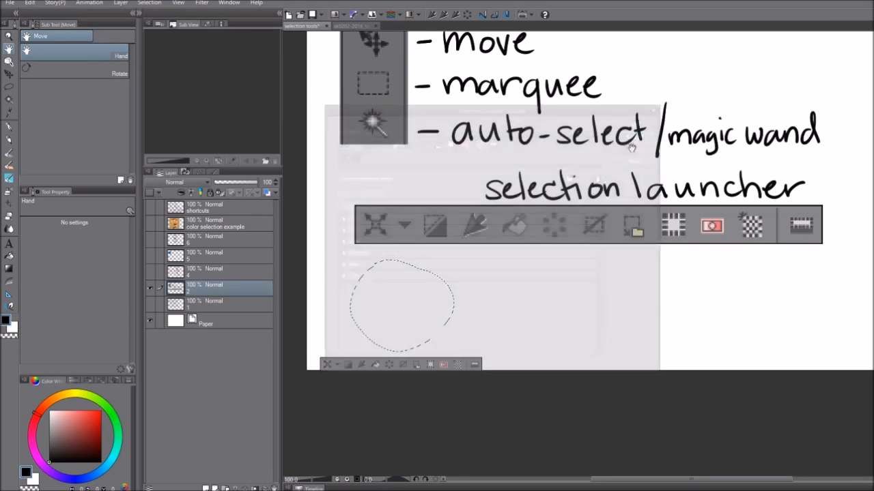
Step: Clear the round selection, hide layer 2 and show layer 4 with the house drawing
{"action": "left_click_drag", "start_coordinate": [580, 234], "coordinate": [566, 296]}
{"action": "key", "text": "ctrl+d"}
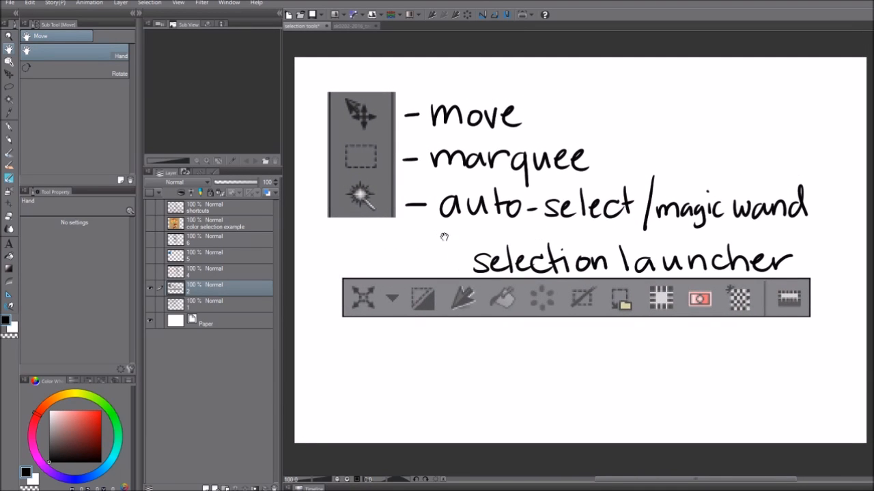
{"action": "left_click_drag", "start_coordinate": [537, 232], "coordinate": [540, 240]}
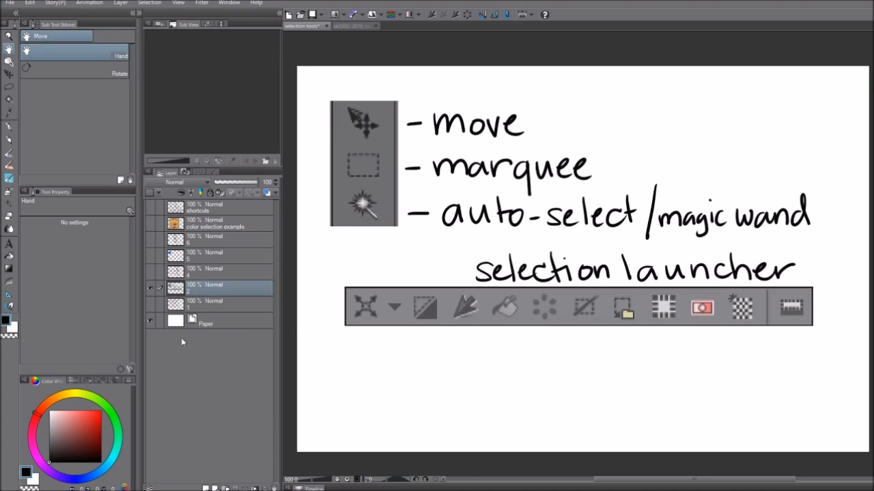
{"action": "left_click", "coordinate": [150, 289]}
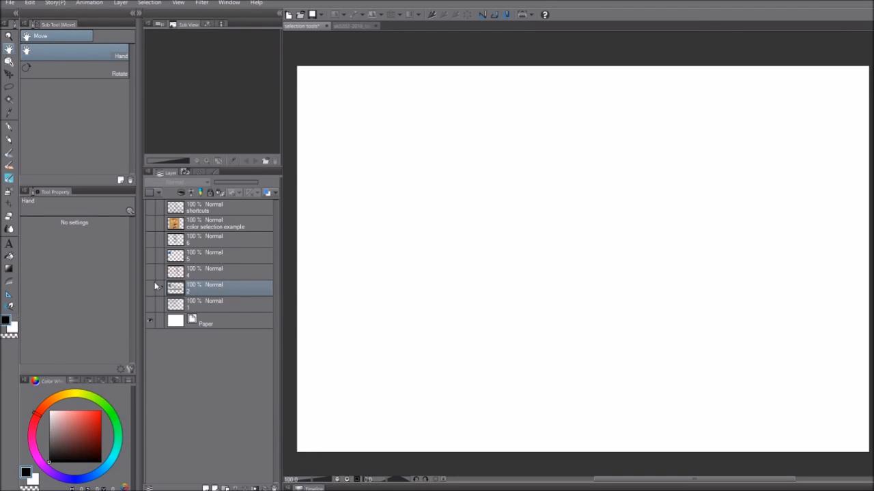
{"action": "left_click", "coordinate": [152, 275]}
{"action": "mouse_move", "coordinate": [585, 256]}
{"action": "left_mouse_down"}
{"action": "mouse_move", "coordinate": [604, 246]}
{"action": "mouse_move", "coordinate": [604, 255]}
{"action": "mouse_move", "coordinate": [616, 253]}
{"action": "left_mouse_up"}
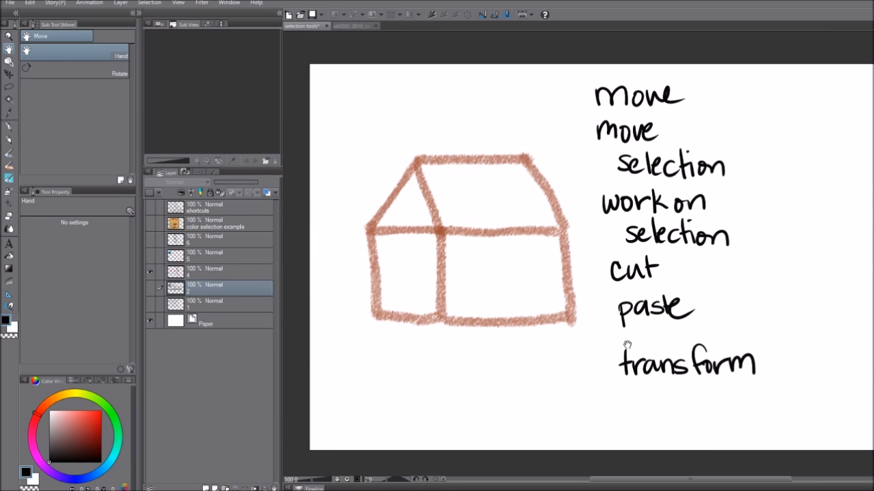
{"action": "left_click_drag", "start_coordinate": [589, 284], "coordinate": [593, 285]}
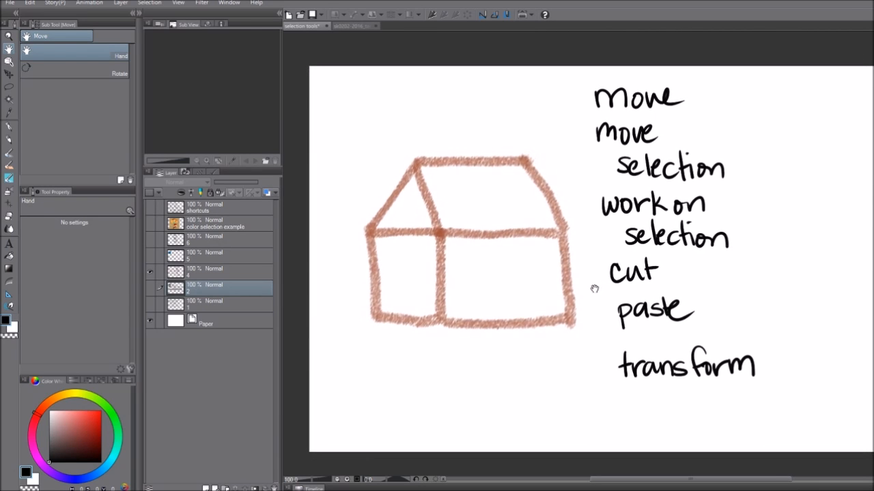
{"action": "left_click_drag", "start_coordinate": [618, 130], "coordinate": [611, 133]}
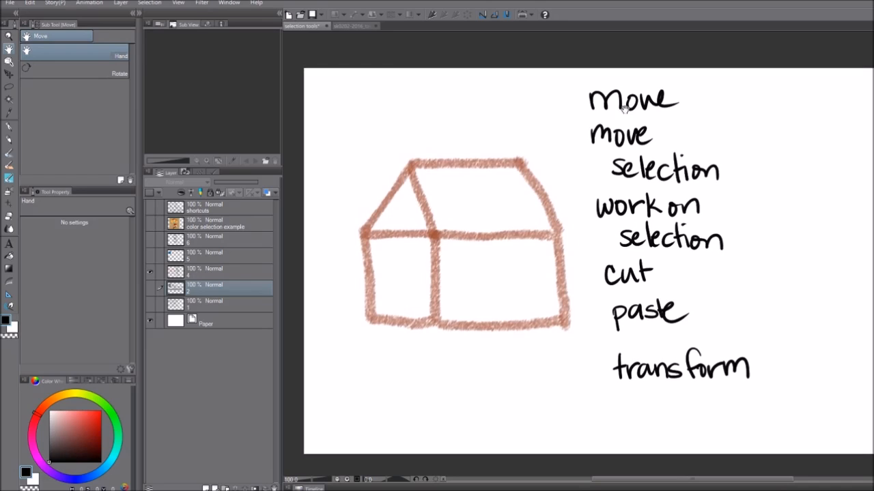
{"action": "left_click_drag", "start_coordinate": [588, 186], "coordinate": [594, 197]}
{"action": "left_click_drag", "start_coordinate": [488, 230], "coordinate": [483, 234]}
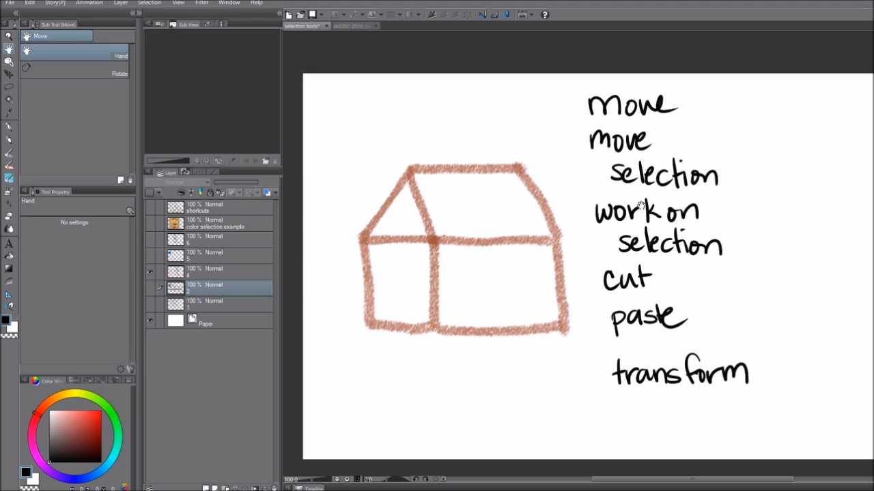
Step: Select layer 4, try moving its whole drawing with the Move layer tool, and undo the move
{"action": "left_click", "coordinate": [10, 73]}
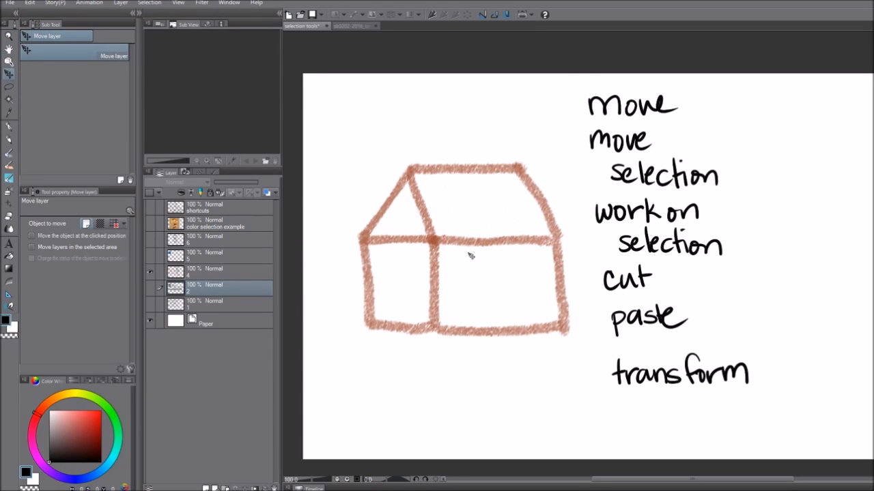
{"action": "left_click", "coordinate": [217, 278]}
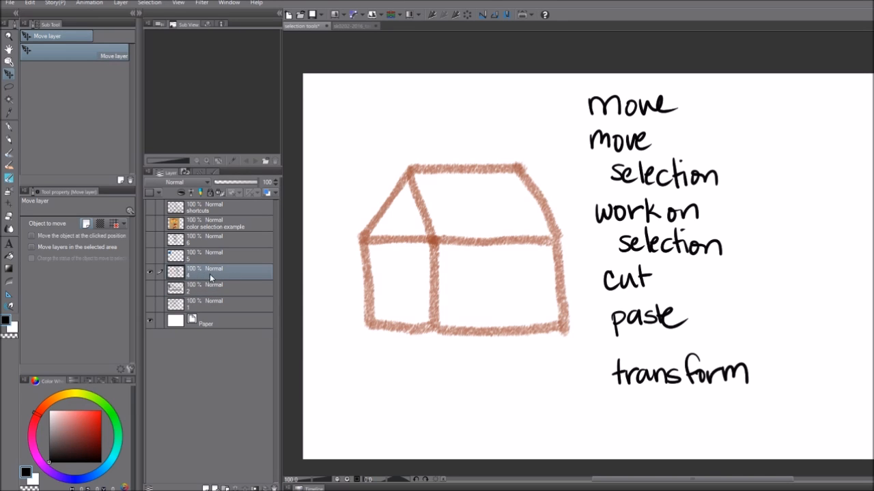
{"action": "mouse_move", "coordinate": [525, 235]}
{"action": "left_mouse_down"}
{"action": "mouse_move", "coordinate": [496, 234]}
{"action": "mouse_move", "coordinate": [489, 262]}
{"action": "mouse_move", "coordinate": [544, 249]}
{"action": "left_mouse_up"}
{"action": "key", "text": "ctrl+z"}
Step: Try moving only the lassoed left part of the house with Move layer, undo the move and clear the selection
{"action": "key", "text": "m"}
{"action": "mouse_move", "coordinate": [402, 151]}
{"action": "left_mouse_down"}
{"action": "mouse_move", "coordinate": [367, 353]}
{"action": "mouse_move", "coordinate": [441, 340]}
{"action": "mouse_move", "coordinate": [468, 242]}
{"action": "mouse_move", "coordinate": [447, 165]}
{"action": "mouse_move", "coordinate": [419, 149]}
{"action": "left_mouse_up"}
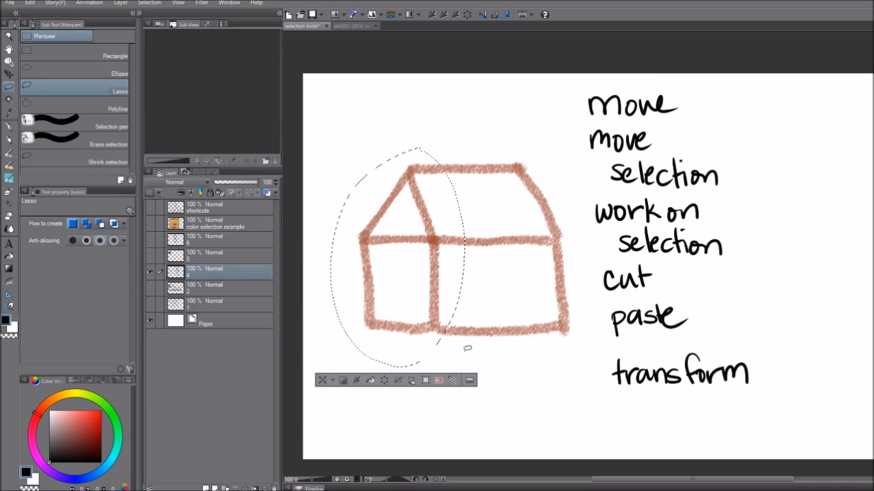
{"action": "key", "text": "k"}
{"action": "left_click_drag", "start_coordinate": [436, 249], "coordinate": [504, 205]}
{"action": "mouse_move", "coordinate": [501, 171]}
{"action": "left_mouse_down"}
{"action": "mouse_move", "coordinate": [497, 191]}
{"action": "mouse_move", "coordinate": [531, 288]}
{"action": "mouse_move", "coordinate": [434, 291]}
{"action": "mouse_move", "coordinate": [352, 271]}
{"action": "mouse_move", "coordinate": [447, 208]}
{"action": "left_mouse_up"}
{"action": "key", "text": "ctrl+z"}
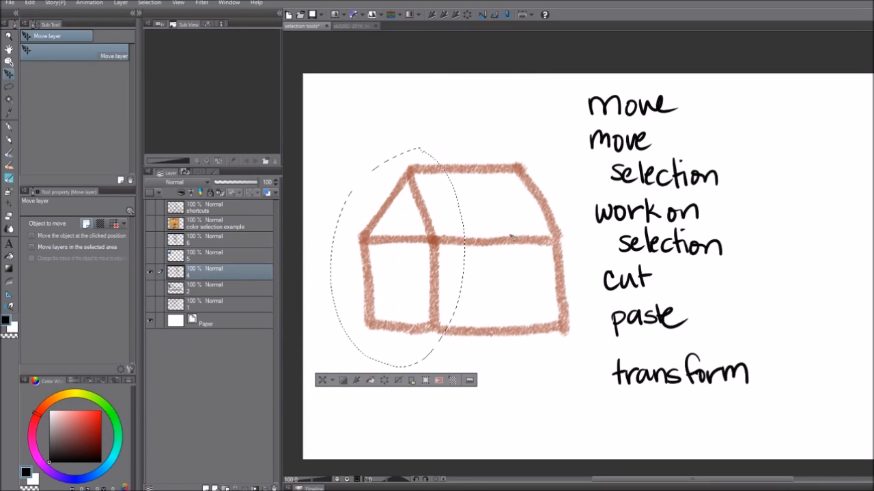
{"action": "key", "text": "ctrl+d"}
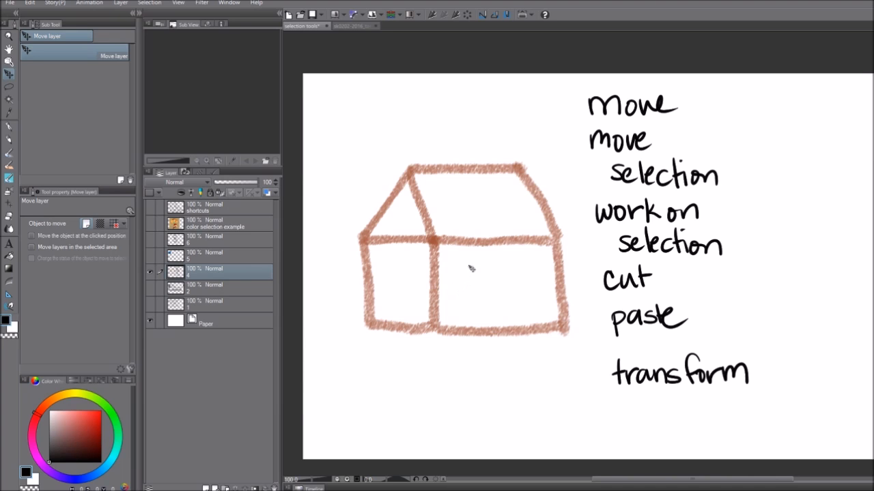
Step: Draw an Ellipse selection over the house, shift only the selection outline up over the roof, and deselect it
{"action": "key", "text": "m"}
{"action": "left_click", "coordinate": [117, 72]}
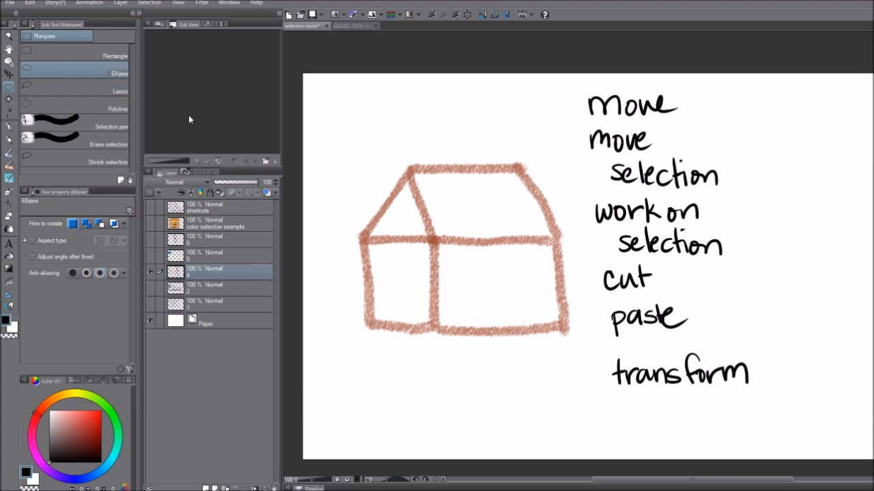
{"action": "left_click_drag", "start_coordinate": [369, 167], "coordinate": [506, 299]}
{"action": "left_click_drag", "start_coordinate": [459, 219], "coordinate": [503, 185]}
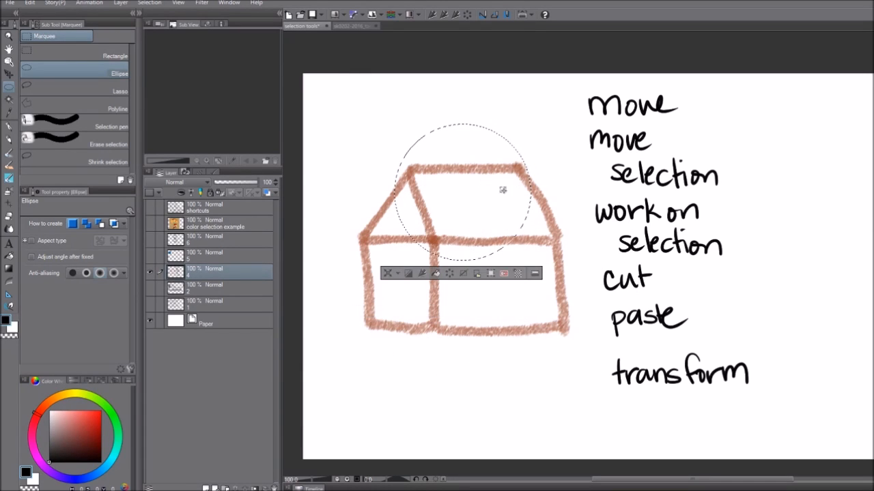
{"action": "key", "text": "ctrl+d"}
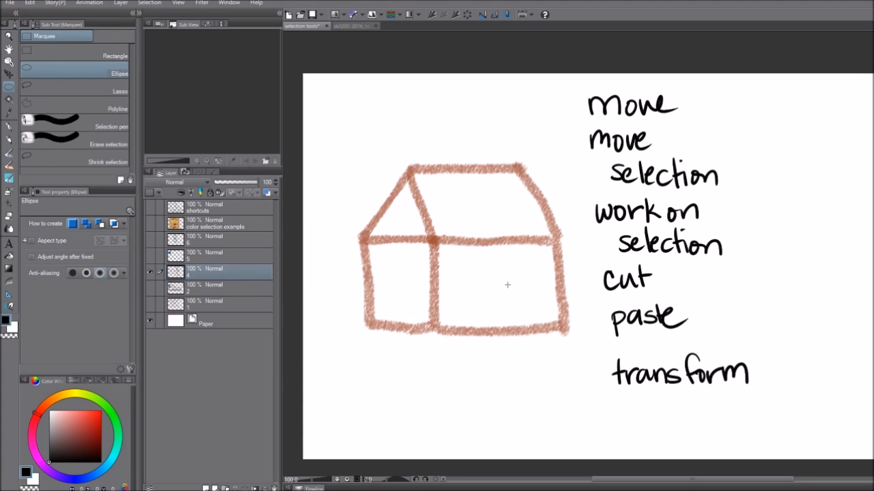
Step: Lasso the large roof panel, paint it muted red with the fuzzy texture brush, and clear the selection
{"action": "key", "text": "m"}
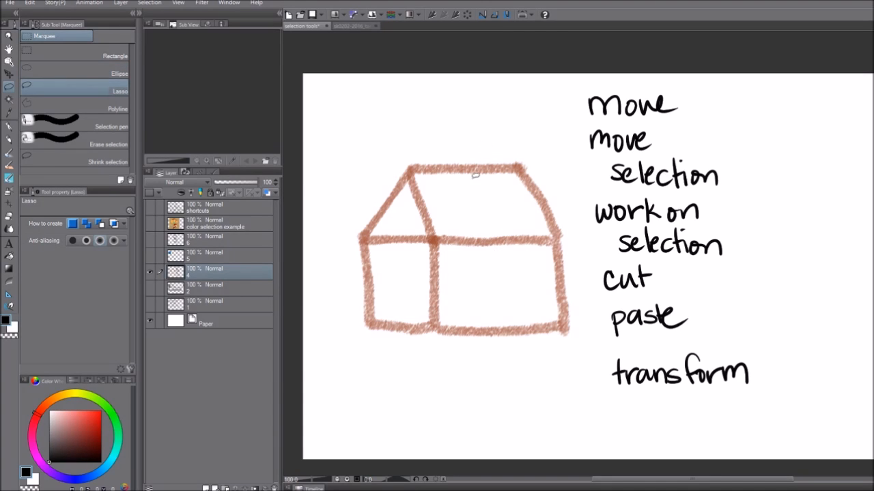
{"action": "mouse_move", "coordinate": [420, 189]}
{"action": "left_mouse_down"}
{"action": "mouse_move", "coordinate": [437, 235]}
{"action": "mouse_move", "coordinate": [561, 237]}
{"action": "mouse_move", "coordinate": [549, 197]}
{"action": "mouse_move", "coordinate": [521, 167]}
{"action": "mouse_move", "coordinate": [455, 172]}
{"action": "mouse_move", "coordinate": [410, 167]}
{"action": "left_mouse_up"}
{"action": "left_click", "coordinate": [85, 428]}
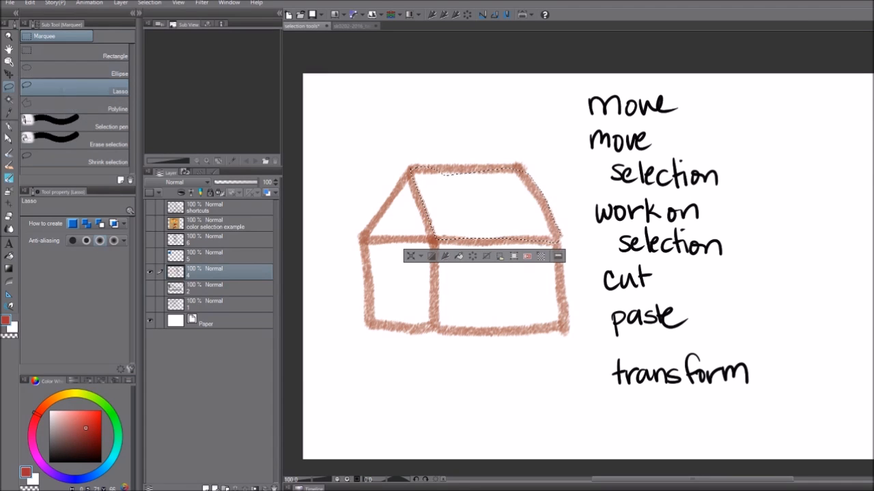
{"action": "key", "text": "b"}
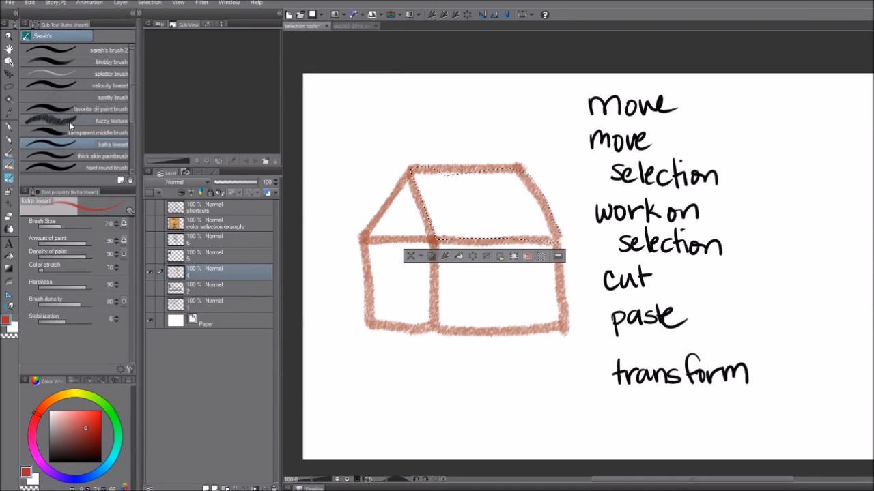
{"action": "left_click", "coordinate": [69, 122]}
{"action": "mouse_move", "coordinate": [425, 170]}
{"action": "left_mouse_down"}
{"action": "mouse_move", "coordinate": [410, 189]}
{"action": "mouse_move", "coordinate": [427, 179]}
{"action": "mouse_move", "coordinate": [426, 200]}
{"action": "mouse_move", "coordinate": [463, 183]}
{"action": "mouse_move", "coordinate": [414, 235]}
{"action": "mouse_move", "coordinate": [428, 240]}
{"action": "mouse_move", "coordinate": [524, 188]}
{"action": "mouse_move", "coordinate": [566, 220]}
{"action": "mouse_move", "coordinate": [564, 234]}
{"action": "mouse_move", "coordinate": [441, 243]}
{"action": "mouse_move", "coordinate": [447, 219]}
{"action": "mouse_move", "coordinate": [434, 209]}
{"action": "mouse_move", "coordinate": [485, 212]}
{"action": "mouse_move", "coordinate": [527, 195]}
{"action": "mouse_move", "coordinate": [539, 236]}
{"action": "left_mouse_up"}
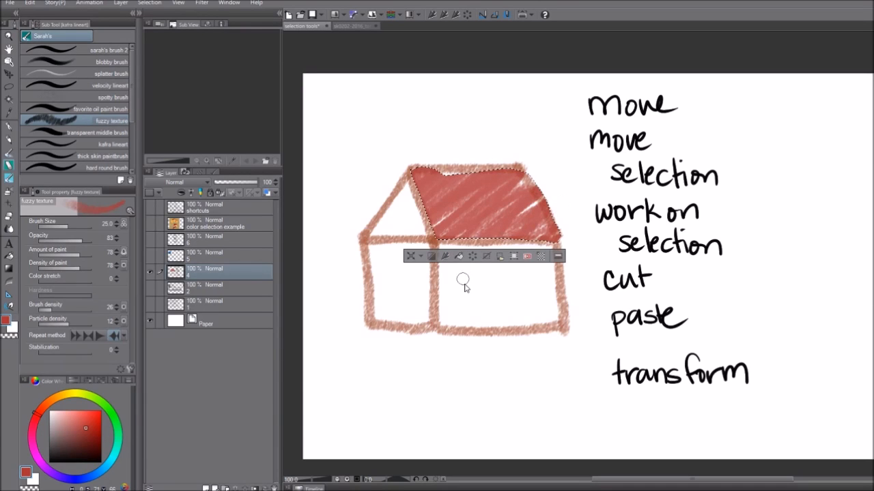
{"action": "key", "text": "ctrl+d"}
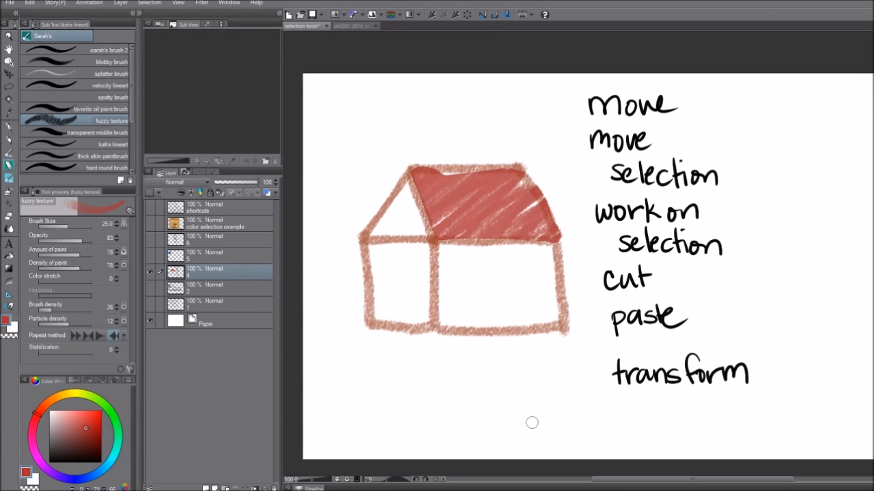
Step: Restore the roof selection, remove the red paint inside it, and deselect
{"action": "key", "text": "ctrl+z"}
{"action": "key", "text": "Delete"}
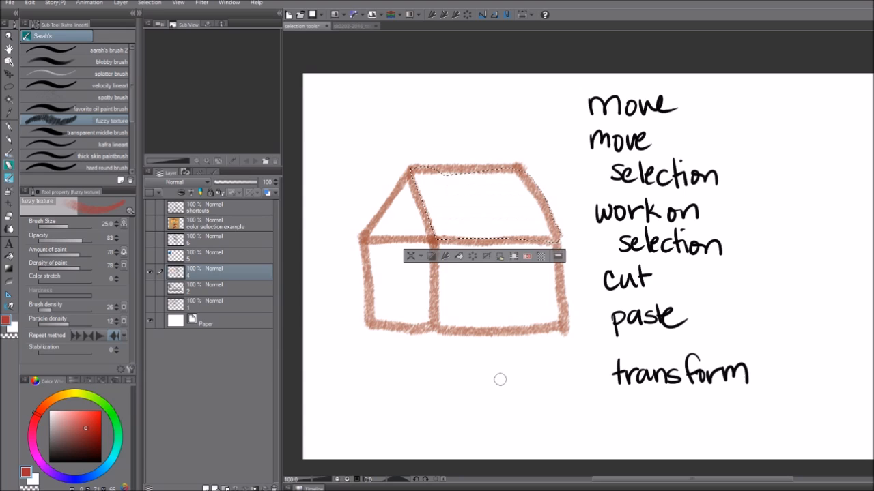
{"action": "key", "text": "ctrl+d"}
Step: Lasso the triangular gable at the left end of the roof and cut it from layer 4
{"action": "key", "text": "m"}
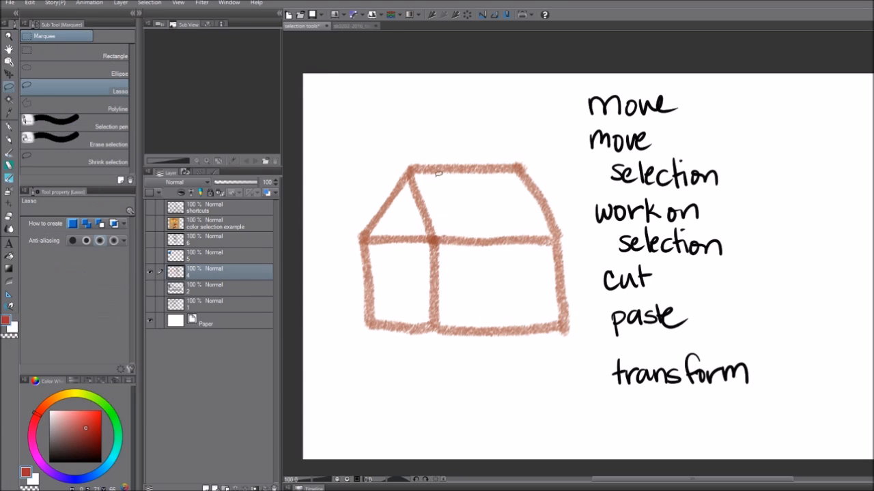
{"action": "mouse_move", "coordinate": [416, 156]}
{"action": "left_mouse_down"}
{"action": "mouse_move", "coordinate": [370, 200]}
{"action": "mouse_move", "coordinate": [356, 244]}
{"action": "mouse_move", "coordinate": [450, 245]}
{"action": "mouse_move", "coordinate": [415, 161]}
{"action": "left_mouse_up"}
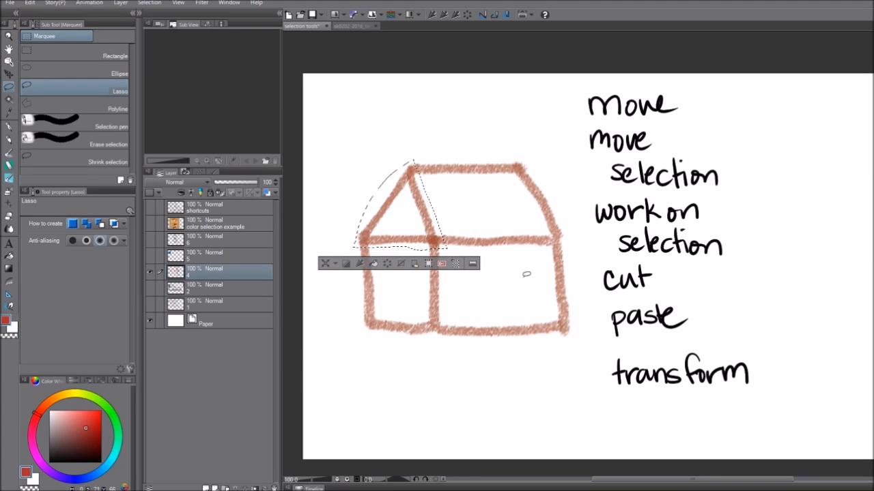
{"action": "left_click", "coordinate": [30, 3]}
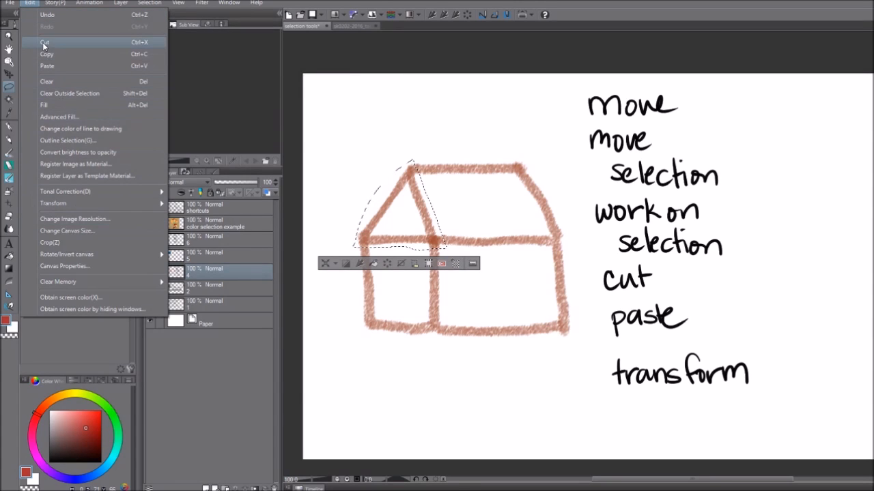
{"action": "left_click", "coordinate": [230, 4]}
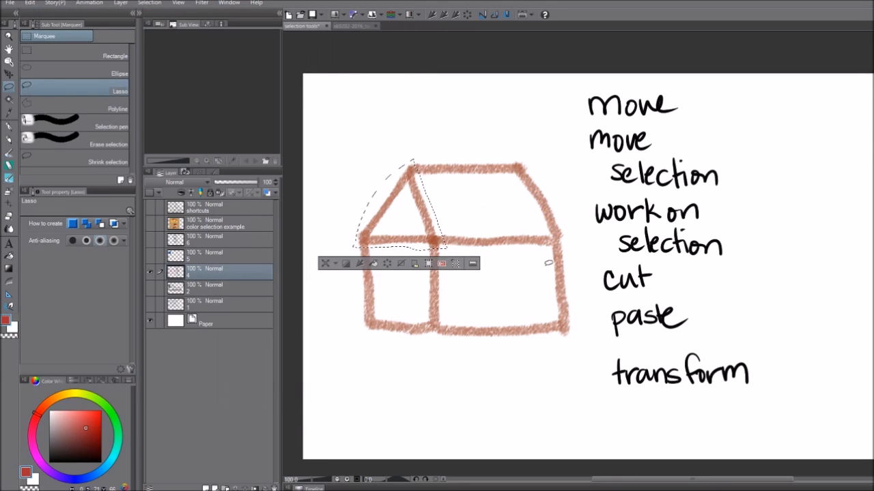
{"action": "key", "text": "ctrl+x"}
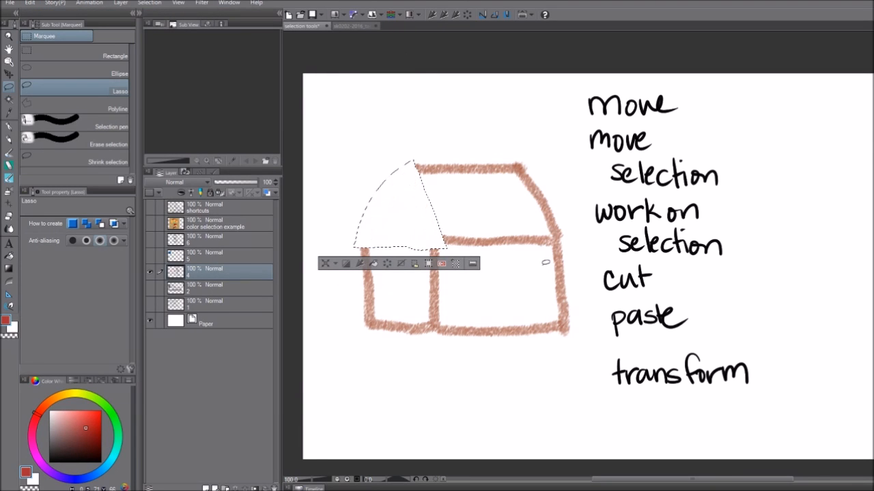
Step: Deselect the gable area and paste the cut gable onto a new layer above layer 4
{"action": "left_click", "coordinate": [377, 263]}
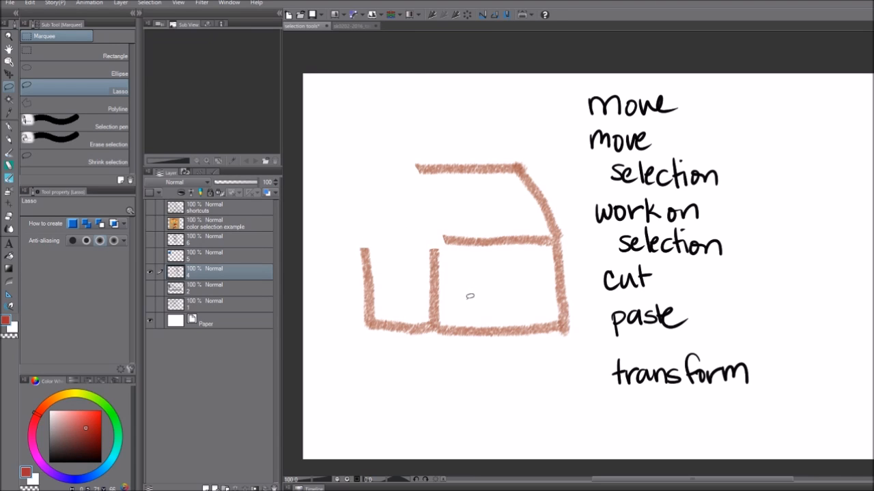
{"action": "left_click", "coordinate": [32, 4]}
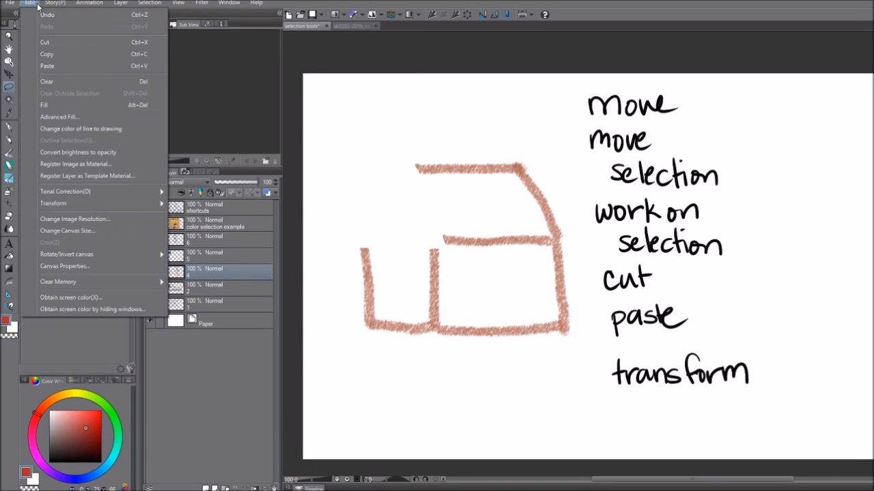
{"action": "left_click", "coordinate": [56, 65]}
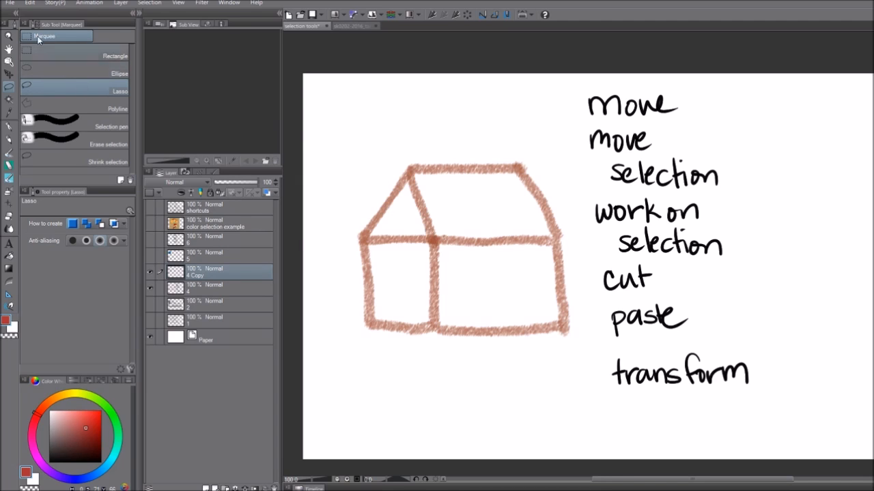
Step: Undo the pasted gable layer and paste the cut gable again onto a new layer above layer 4
{"action": "key", "text": "ctrl+z"}
{"action": "left_click", "coordinate": [35, 4]}
{"action": "left_click", "coordinate": [36, 5]}
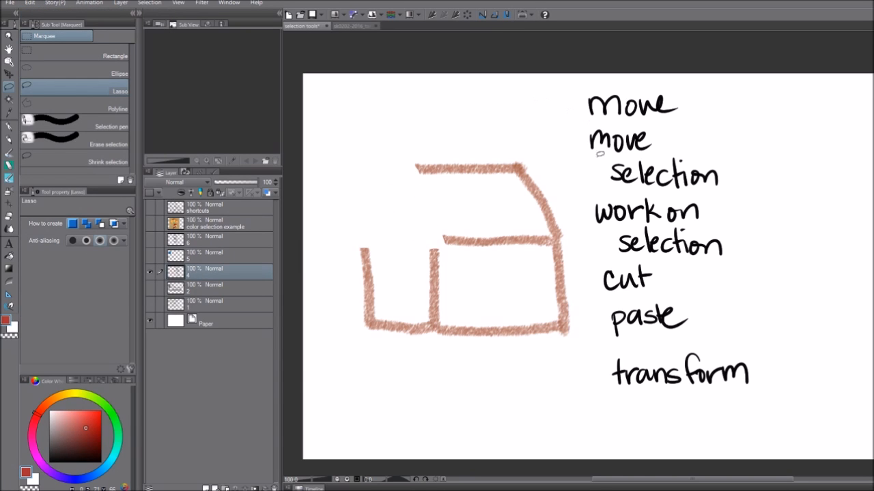
{"action": "key", "text": "ctrl+v"}
Step: Move the pasted gable up and slightly right, away from the house walls, and undo the move
{"action": "key", "text": "k"}
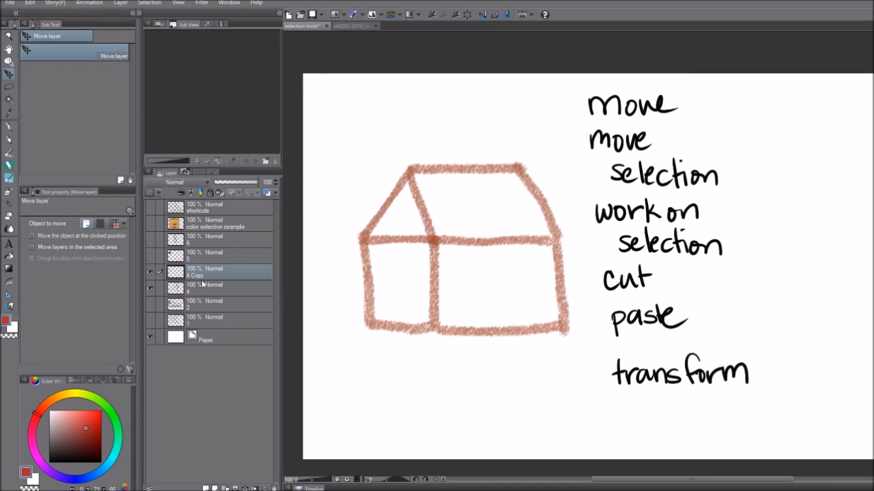
{"action": "left_click_drag", "start_coordinate": [410, 220], "coordinate": [409, 194]}
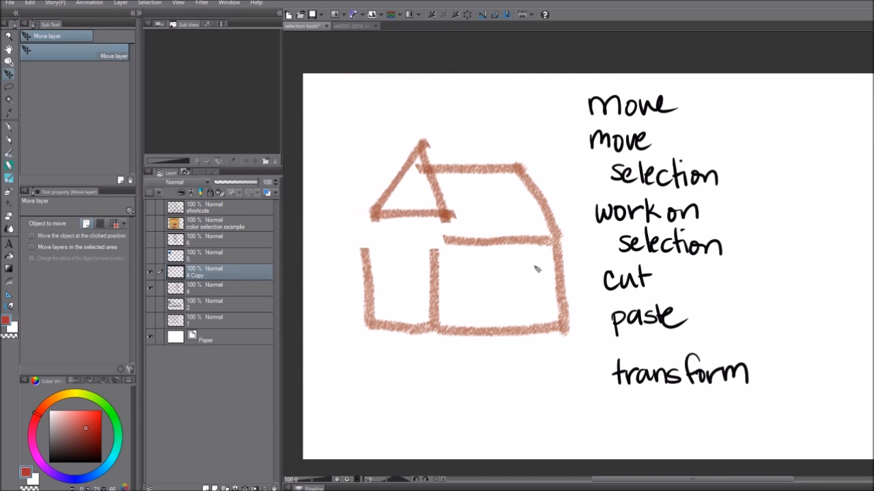
{"action": "key", "text": "ctrl+z"}
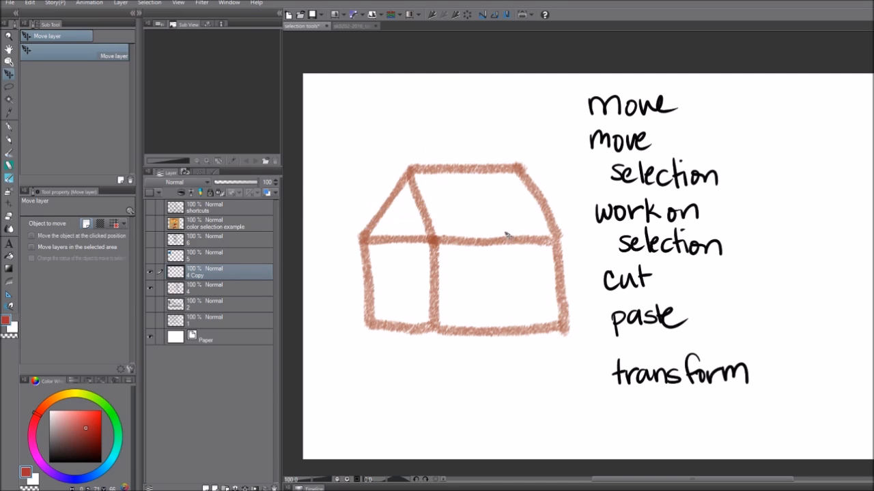
Step: Undo the paste, the deselection, the cut and the lasso so the gable is back on layer 4
{"action": "key", "text": "ctrl+z"}
{"action": "key", "text": "ctrl+z"}
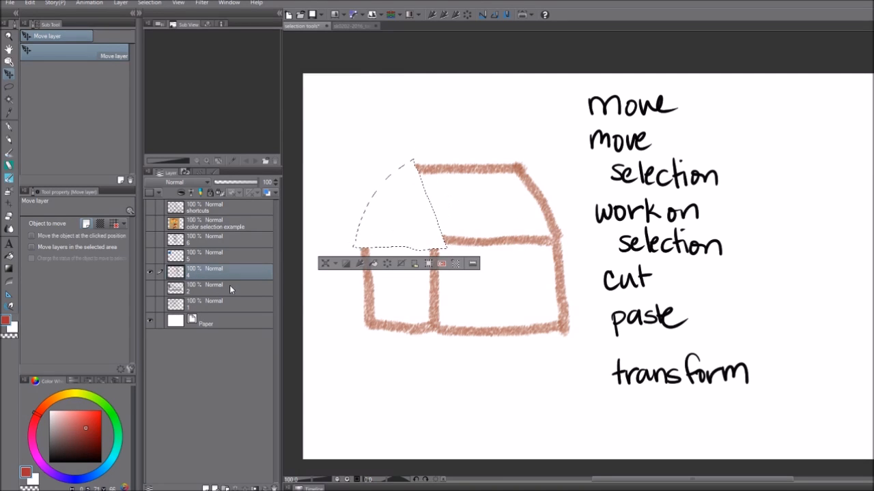
{"action": "key", "text": "ctrl+z"}
{"action": "key", "text": "ctrl+z"}
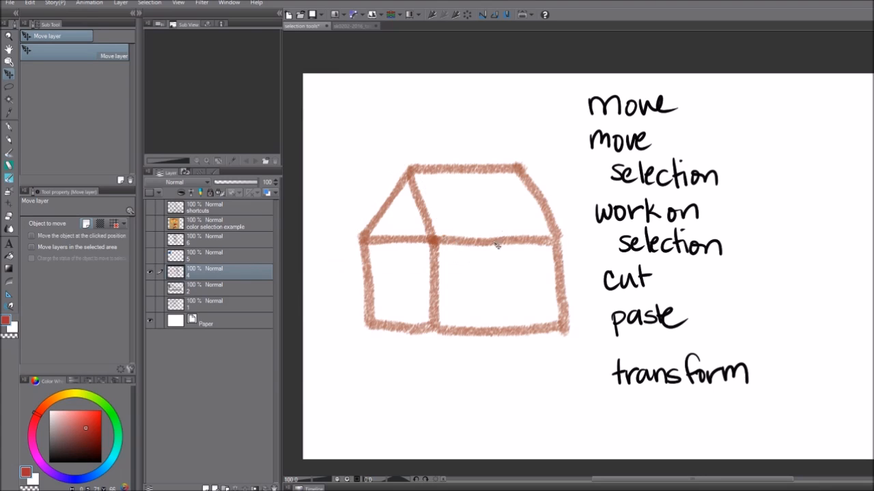
Step: Lasso the whole roof on layer 4 and scale it proportionally to 97% with Transform
{"action": "key", "text": "m"}
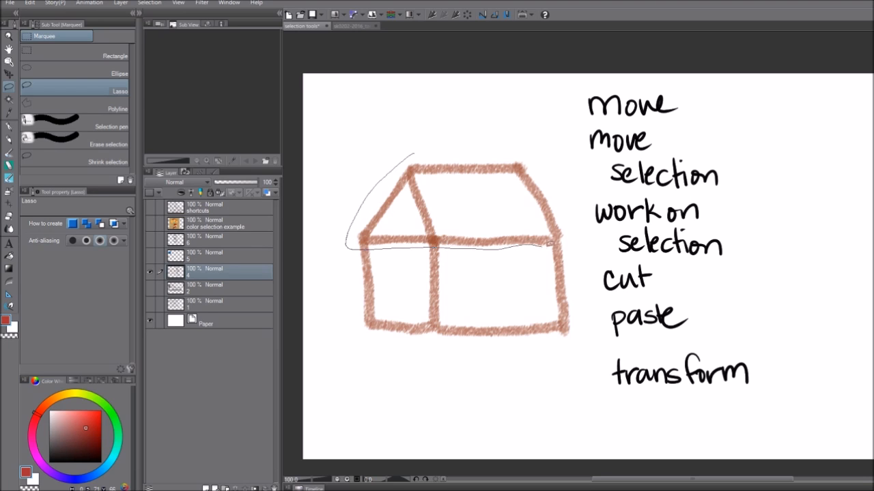
{"action": "mouse_move", "coordinate": [566, 222]}
{"action": "left_mouse_down"}
{"action": "mouse_move", "coordinate": [551, 174]}
{"action": "mouse_move", "coordinate": [527, 151]}
{"action": "left_mouse_up"}
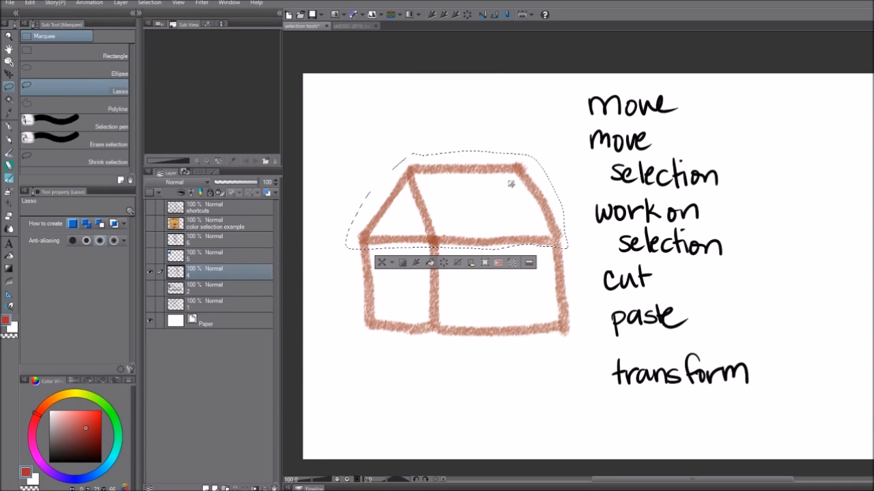
{"action": "key", "text": "ctrl+t"}
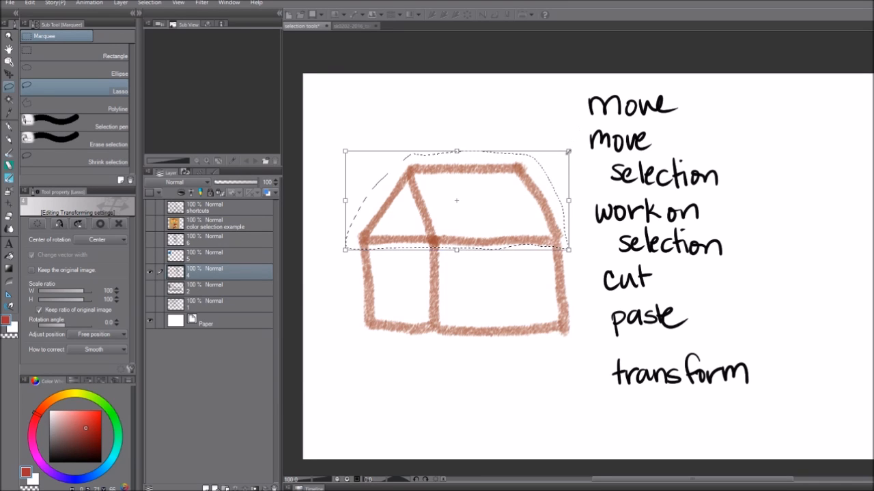
{"action": "left_click_drag", "start_coordinate": [569, 151], "coordinate": [521, 160]}
{"action": "mouse_move", "coordinate": [460, 159]}
{"action": "left_mouse_down"}
{"action": "mouse_move", "coordinate": [453, 119]}
{"action": "mouse_move", "coordinate": [456, 163]}
{"action": "mouse_move", "coordinate": [459, 155]}
{"action": "left_mouse_up"}
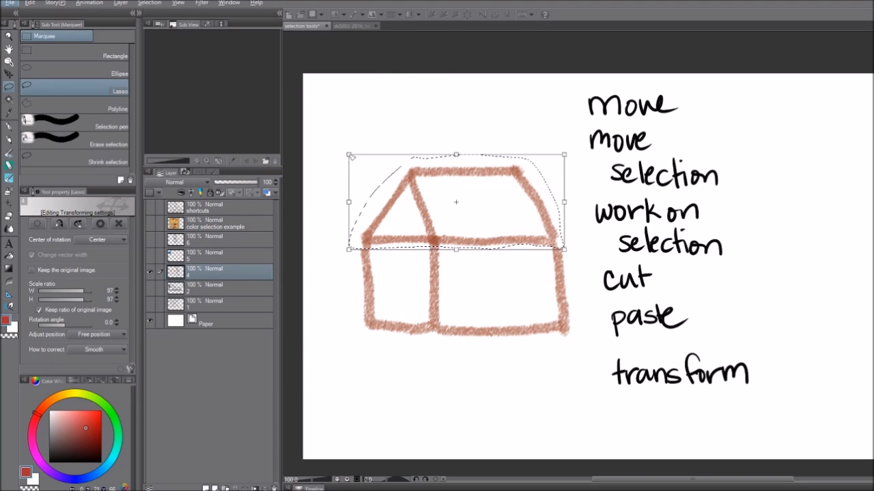
Step: Try distorting the roof by its upper-left corner and moving it upward within the transform, undoing each change
{"action": "left_click_drag", "start_coordinate": [351, 158], "coordinate": [315, 114]}
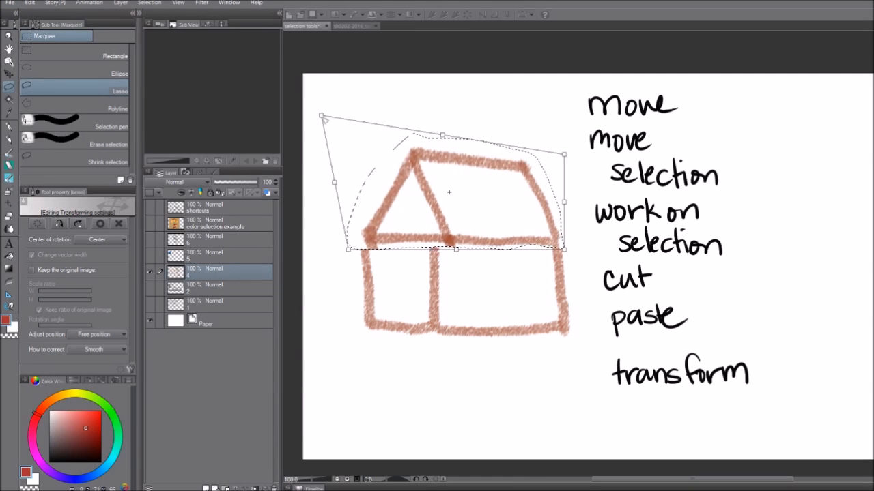
{"action": "key", "text": "ctrl+z"}
{"action": "mouse_move", "coordinate": [350, 258]}
{"action": "left_mouse_down"}
{"action": "mouse_move", "coordinate": [346, 294]}
{"action": "mouse_move", "coordinate": [357, 250]}
{"action": "left_mouse_up"}
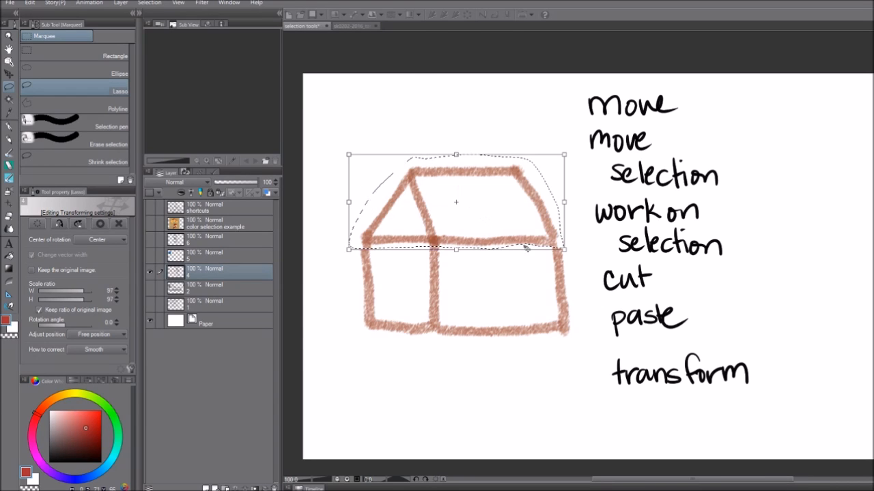
{"action": "left_click_drag", "start_coordinate": [490, 203], "coordinate": [511, 146]}
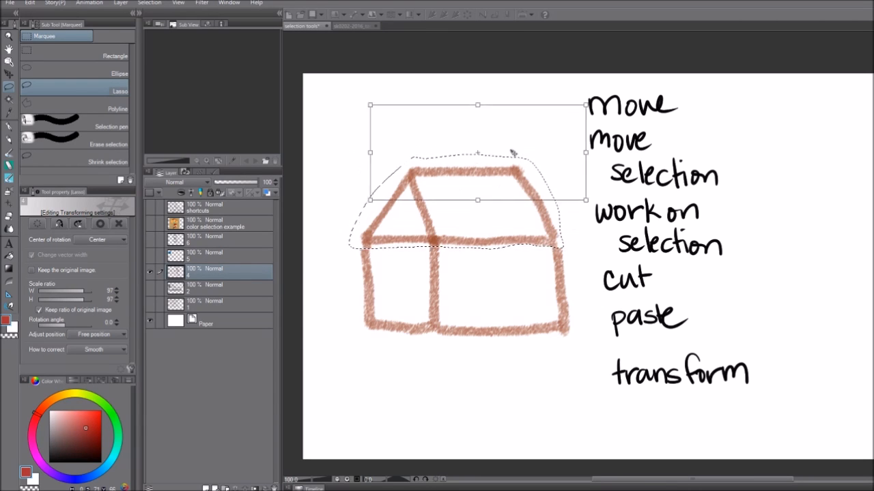
{"action": "key", "text": "ctrl+z"}
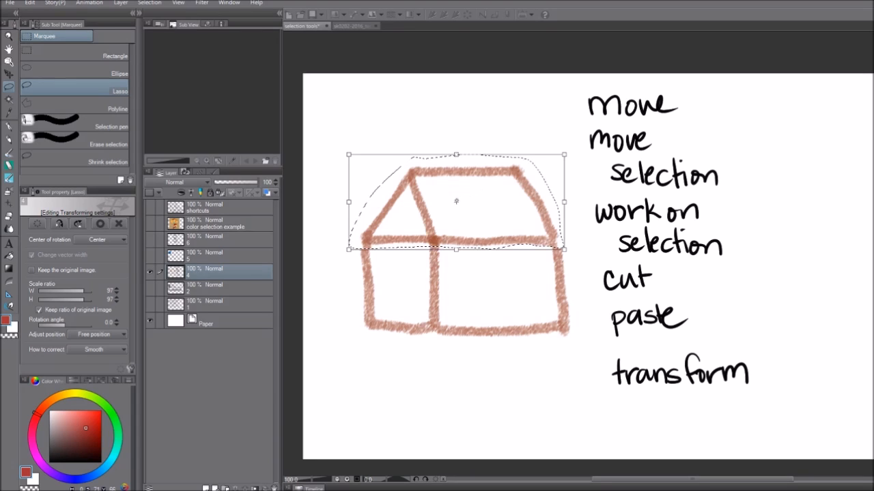
Step: Try rotating the roof with the rotation centre shifted toward the gable, undo the rotation, and leave the transform
{"action": "left_click_drag", "start_coordinate": [586, 217], "coordinate": [504, 224]}
{"action": "left_click_drag", "start_coordinate": [457, 252], "coordinate": [463, 273]}
{"action": "key", "text": "ctrl+z"}
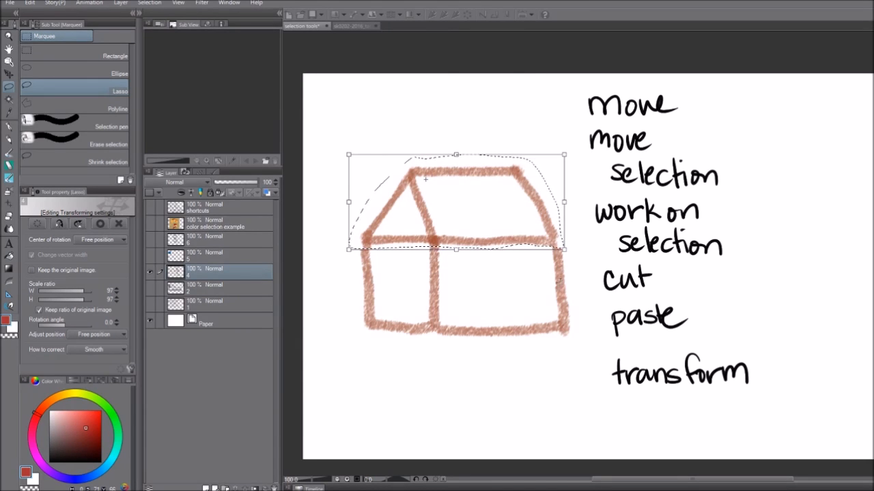
{"action": "key", "text": "Return"}
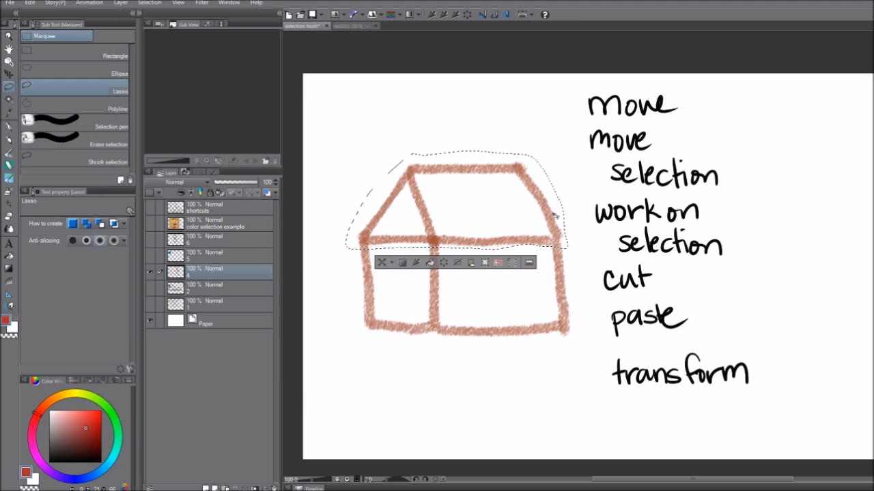
Step: Try enlarging the selected roof to 113% with Transform, cancel it, and clear the selection
{"action": "key", "text": "ctrl+t"}
{"action": "left_click_drag", "start_coordinate": [567, 152], "coordinate": [597, 138]}
{"action": "left_click_drag", "start_coordinate": [539, 221], "coordinate": [516, 223]}
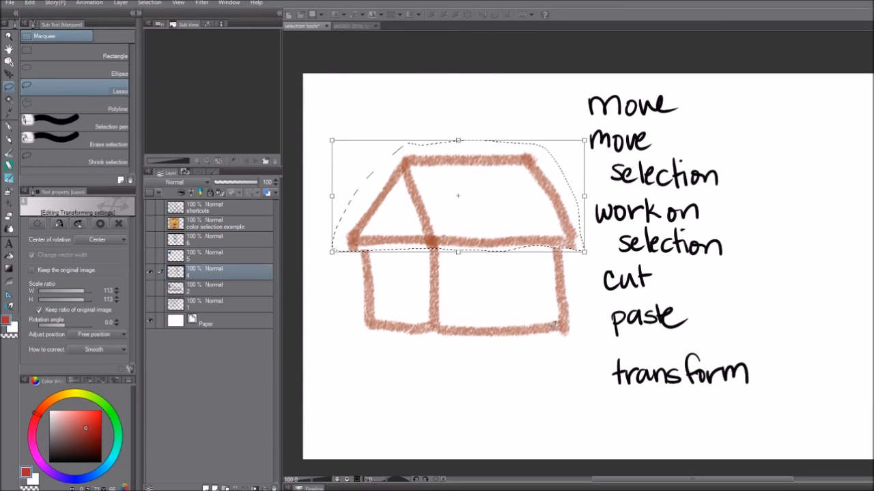
{"action": "key", "text": "Escape"}
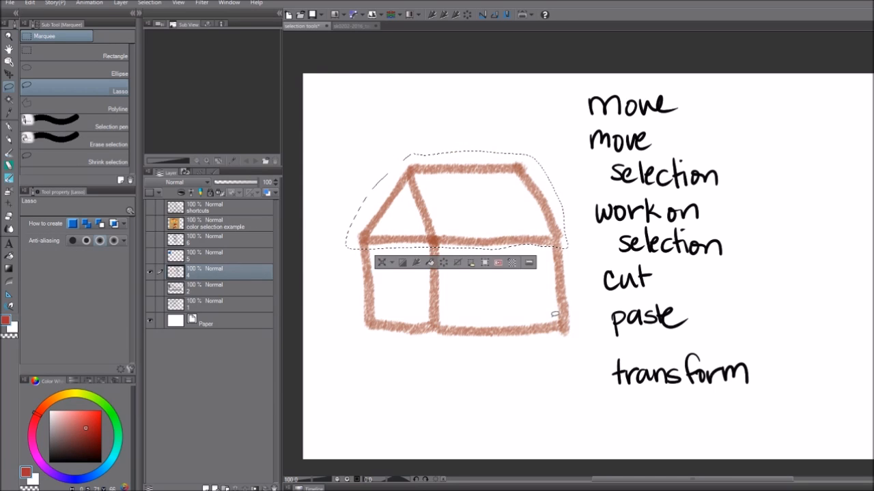
{"action": "key", "text": "ctrl+d"}
Step: Hide layer 4, show layers 5 and 6, and make layer 5 the active layer
{"action": "key", "text": "h"}
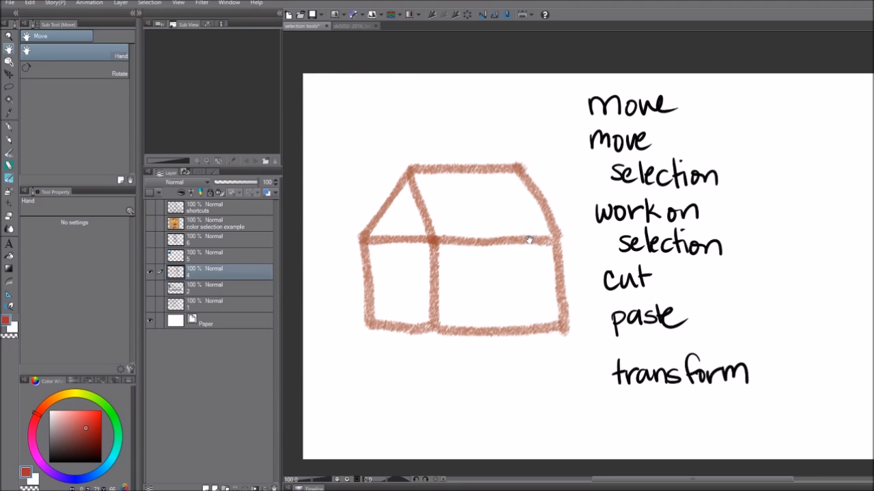
{"action": "mouse_move", "coordinate": [533, 233]}
{"action": "left_mouse_down"}
{"action": "mouse_move", "coordinate": [517, 170]}
{"action": "mouse_move", "coordinate": [536, 239]}
{"action": "left_mouse_up"}
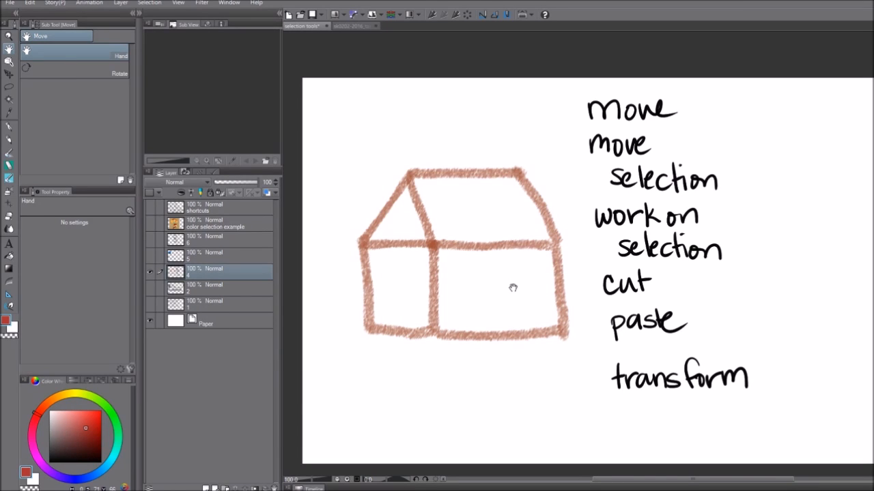
{"action": "left_click", "coordinate": [149, 273]}
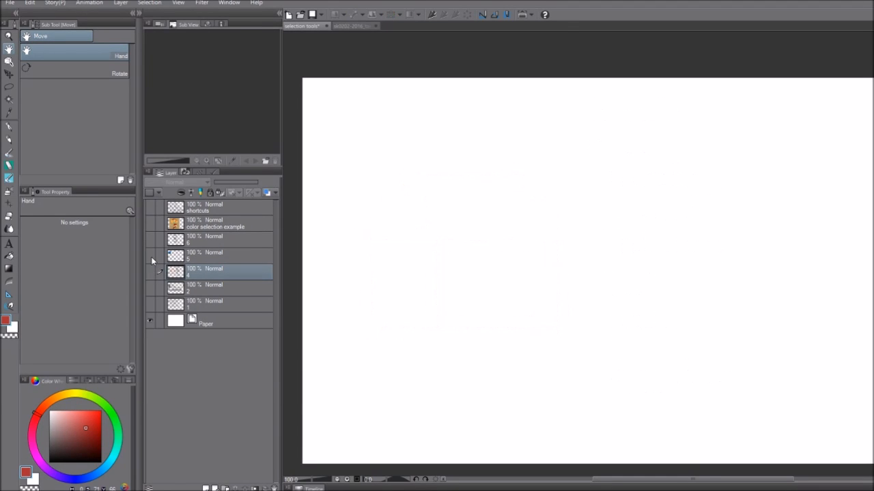
{"action": "left_click", "coordinate": [150, 256]}
{"action": "left_click", "coordinate": [149, 238]}
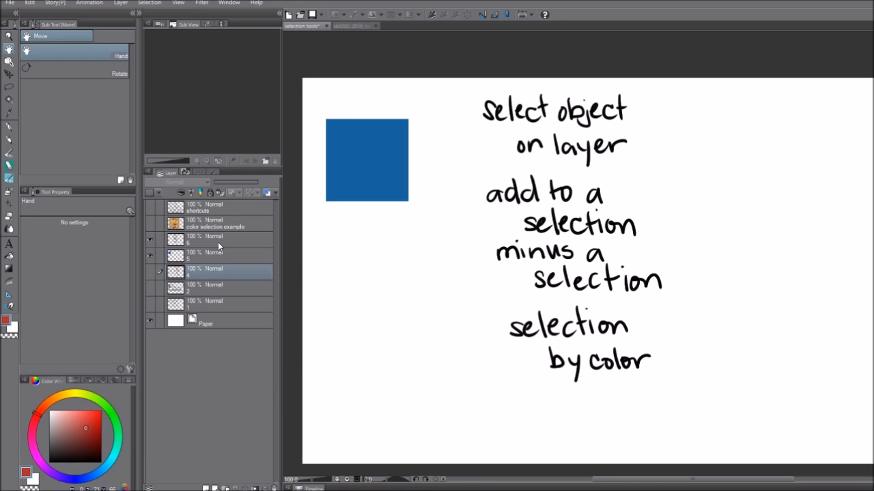
{"action": "left_click", "coordinate": [223, 261]}
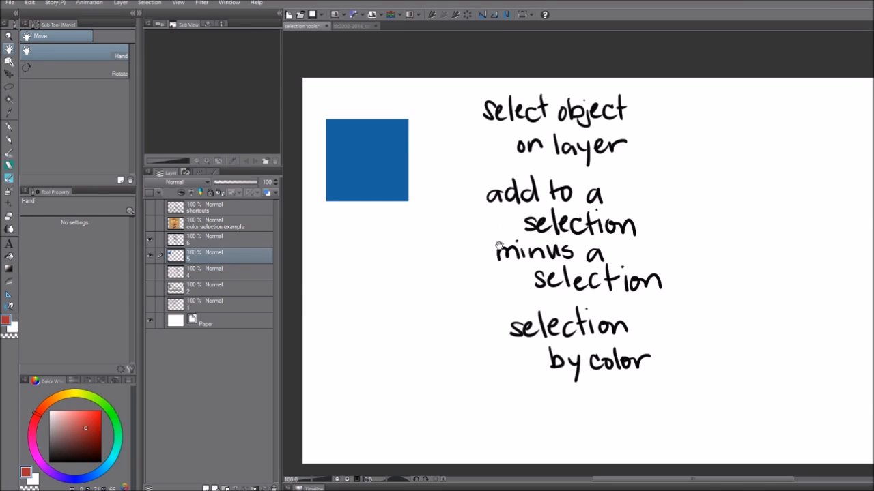
Step: Hide the handwritten notes on layer 6 and keep only layer 5 shown above the paper
{"action": "left_click", "coordinate": [150, 240]}
{"action": "left_click", "coordinate": [150, 255]}
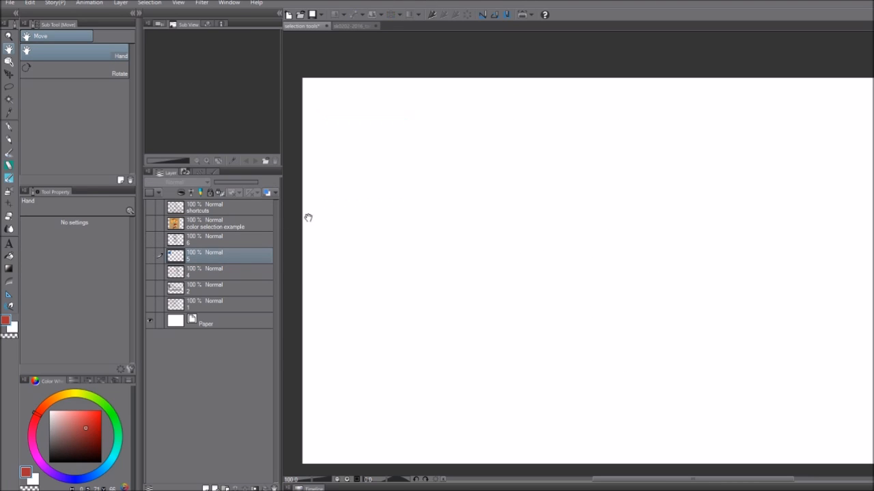
{"action": "left_click", "coordinate": [150, 255]}
Step: Move the blue square on layer 5 down and right with the Move layer tool, and undo the move
{"action": "key", "text": "k"}
{"action": "left_click_drag", "start_coordinate": [396, 189], "coordinate": [503, 240]}
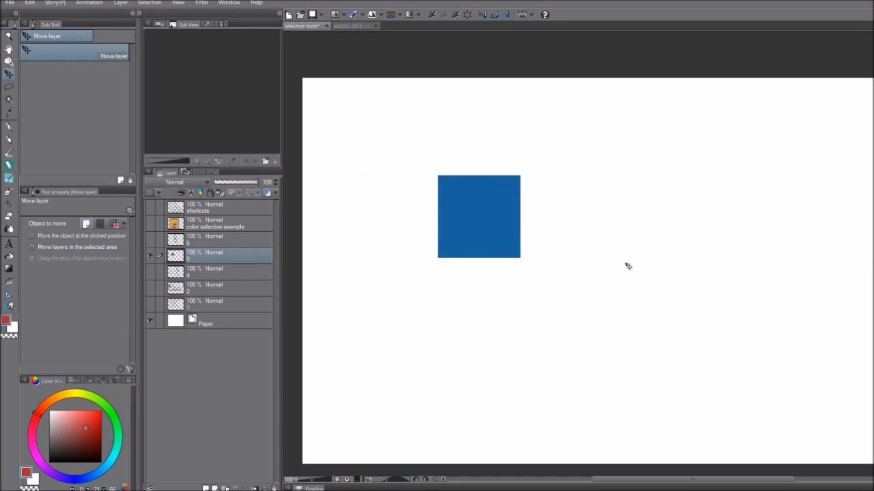
{"action": "key", "text": "ctrl+z"}
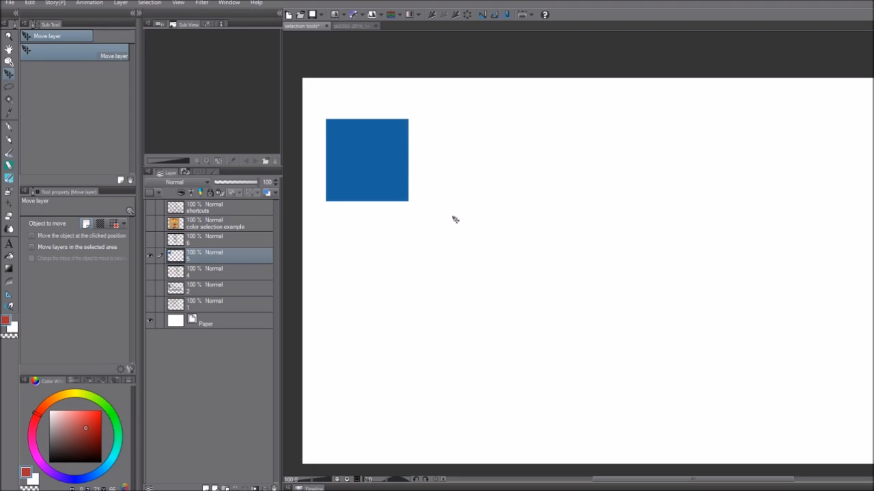
Step: Select the blue square with Auto select, referring to the edited layer only, and clear the selection
{"action": "key", "text": "w"}
{"action": "left_click", "coordinate": [387, 168]}
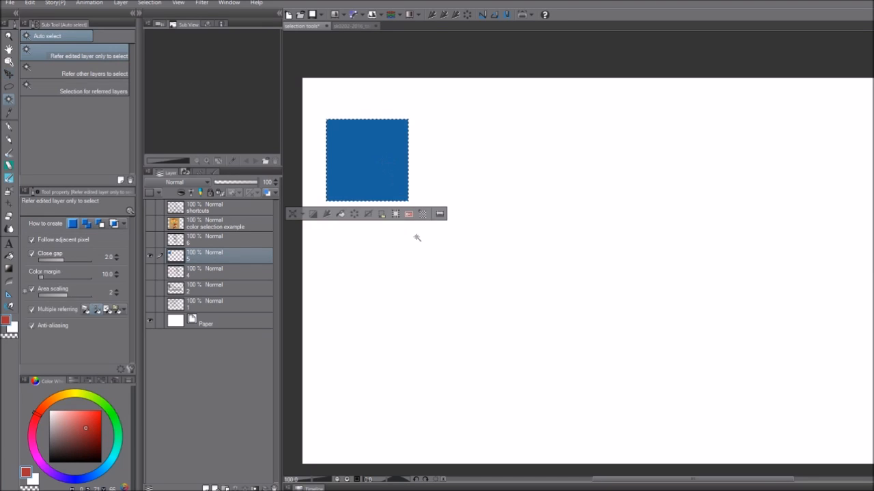
{"action": "key", "text": "ctrl+d"}
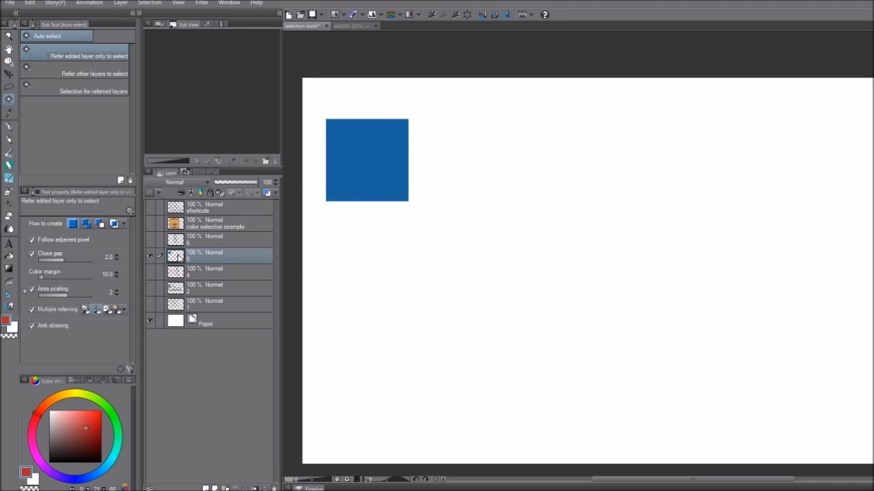
Step: Select layer 5's contents from its thumbnail, move the selected square downward, undo the move, and deselect
{"action": "left_click", "coordinate": [179, 258], "text": "ctrl"}
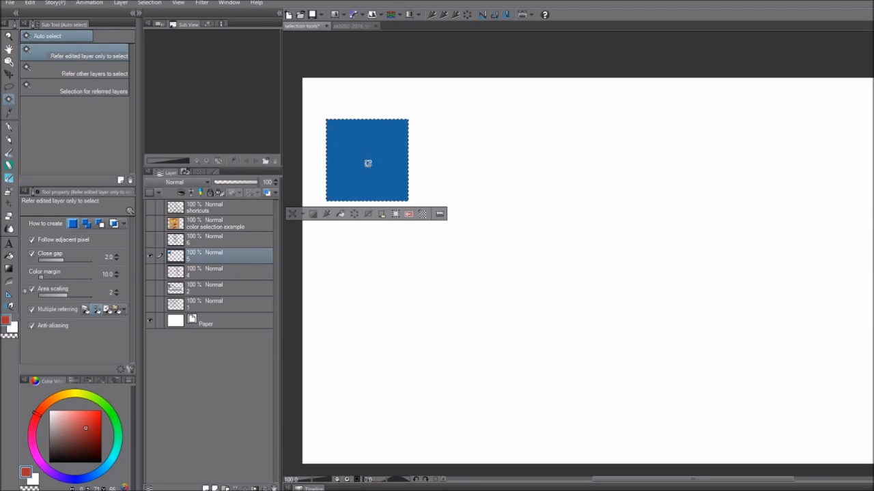
{"action": "key", "text": "k"}
{"action": "left_click_drag", "start_coordinate": [378, 160], "coordinate": [444, 305]}
{"action": "key", "text": "ctrl+z"}
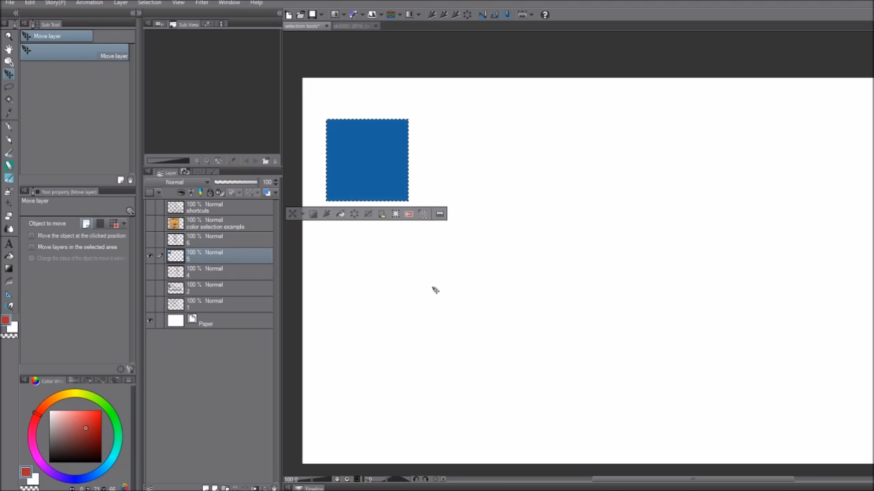
{"action": "key", "text": "ctrl+d"}
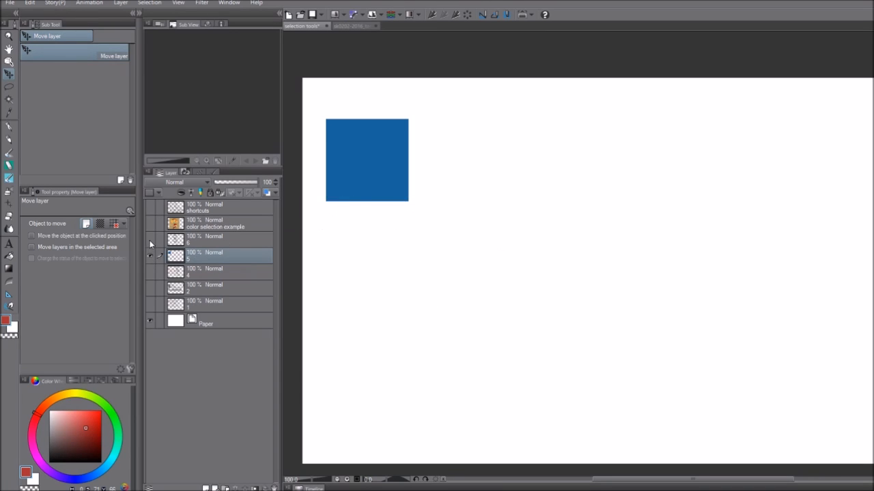
Step: Show and activate layer 6, and make a large elliptical selection below the blue square with a small circle added at its upper right
{"action": "left_click", "coordinate": [149, 241]}
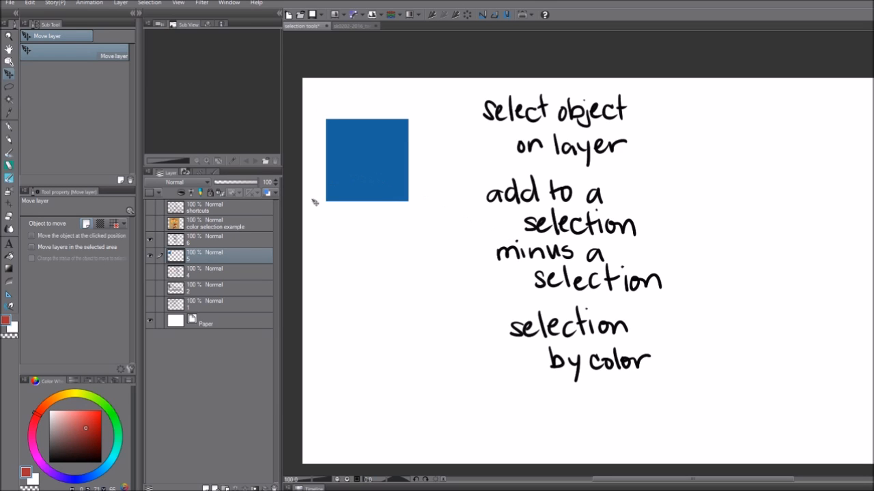
{"action": "left_click", "coordinate": [208, 241]}
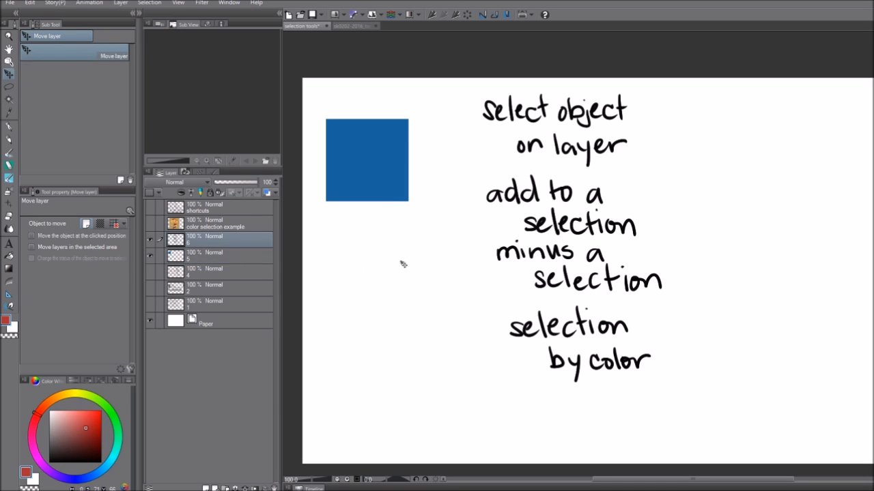
{"action": "key", "text": "m"}
{"action": "left_click", "coordinate": [69, 70]}
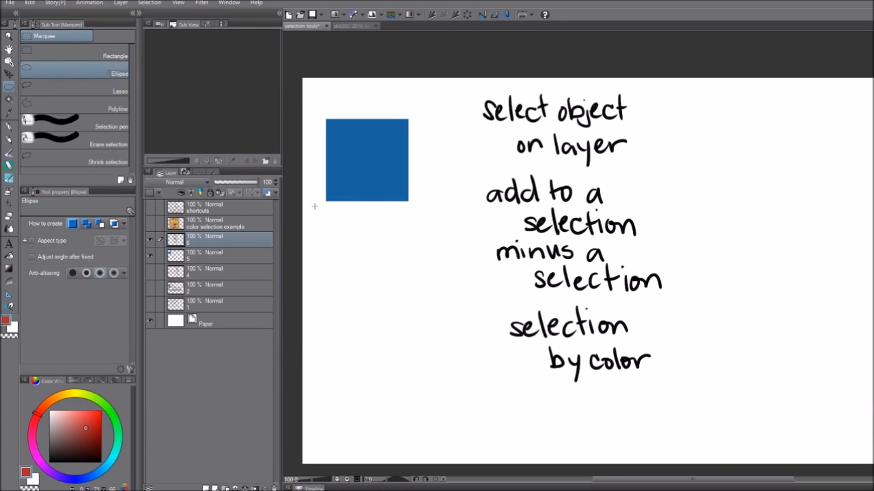
{"action": "left_click_drag", "start_coordinate": [346, 242], "coordinate": [461, 367]}
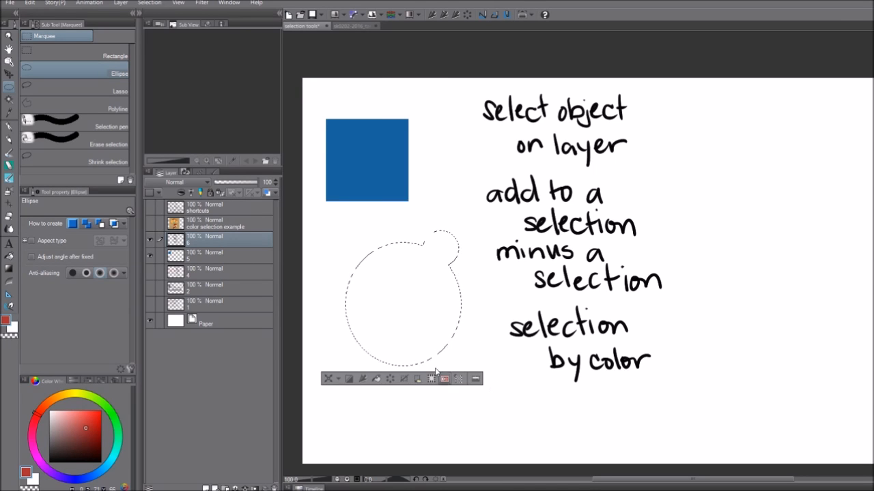
Step: Add a small circle at the large ellipse's lower left and four rectangular areas around it, one of them detached to its right
{"action": "left_click_drag", "start_coordinate": [381, 344], "coordinate": [389, 347]}
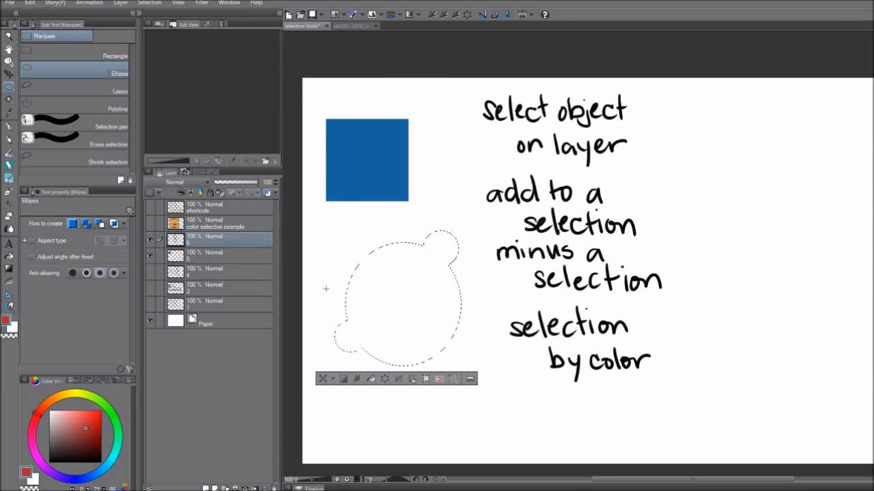
{"action": "left_click", "coordinate": [59, 56]}
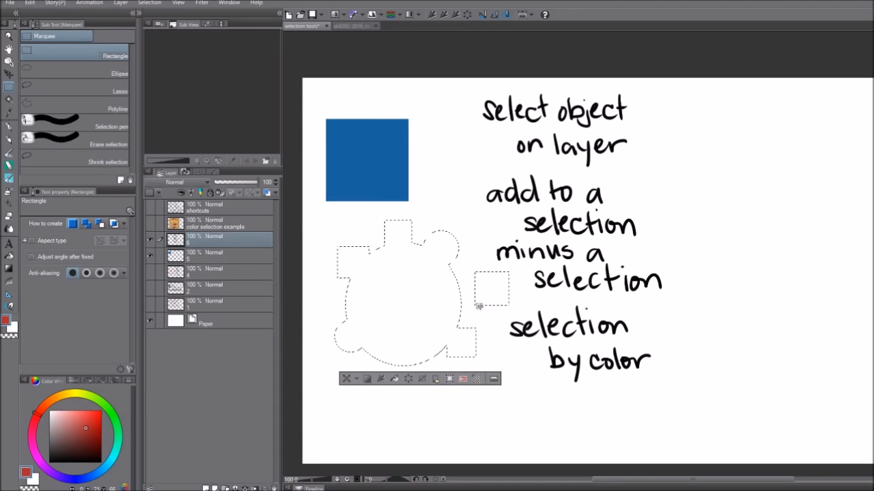
Step: Subtract elliptical bites from the selection's bumps, a lasso oval from its middle, and rectangular areas from its inside, right and lower edges
{"action": "left_click", "coordinate": [56, 71]}
{"action": "key", "text": "alt"}
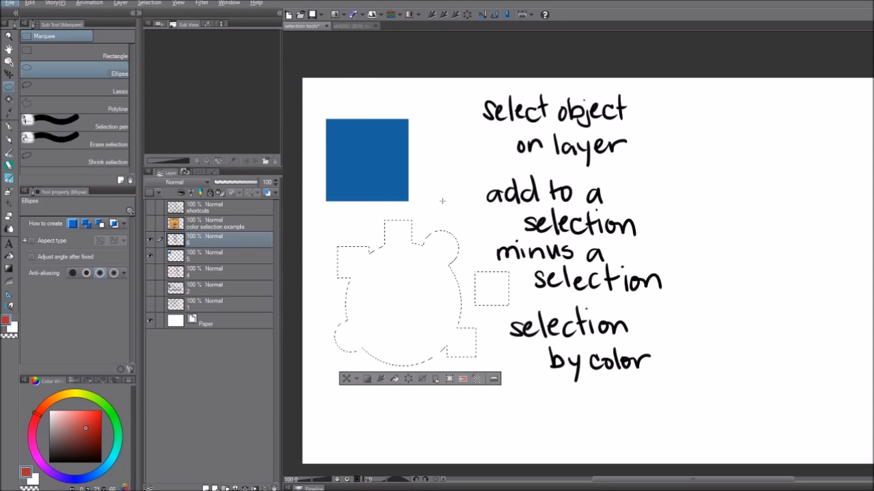
{"action": "key", "text": "alt"}
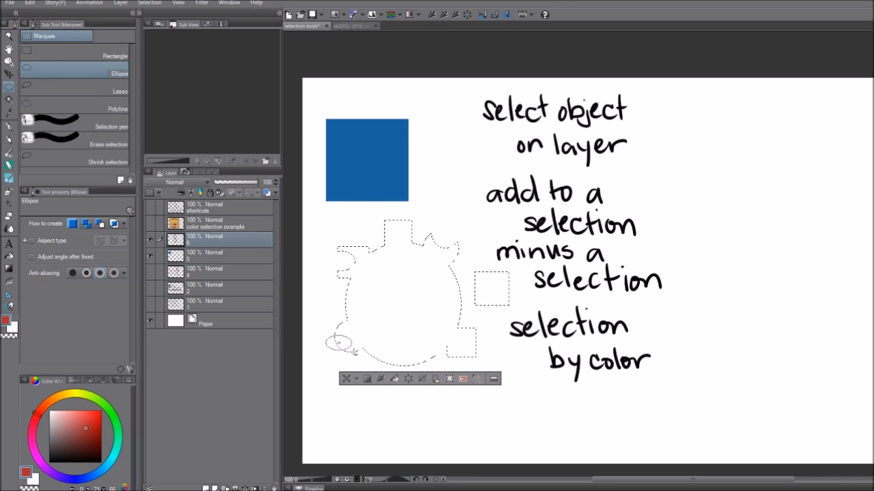
{"action": "left_click", "coordinate": [48, 88]}
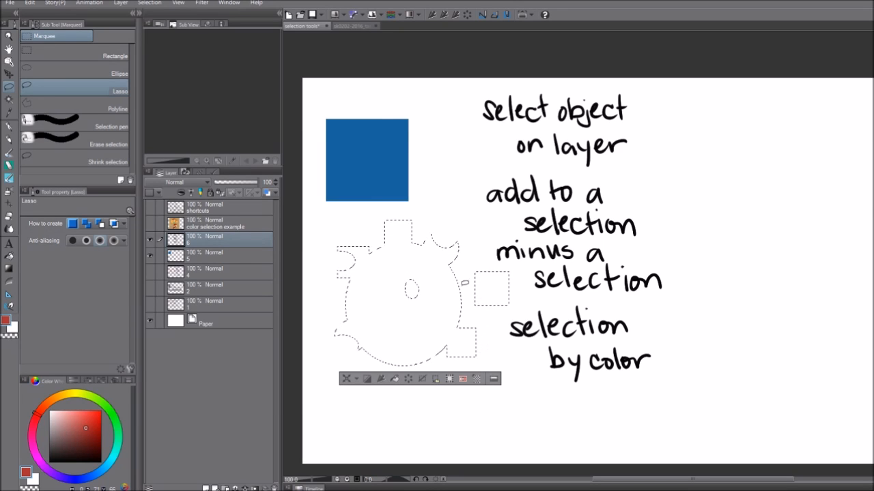
{"action": "left_click", "coordinate": [79, 57]}
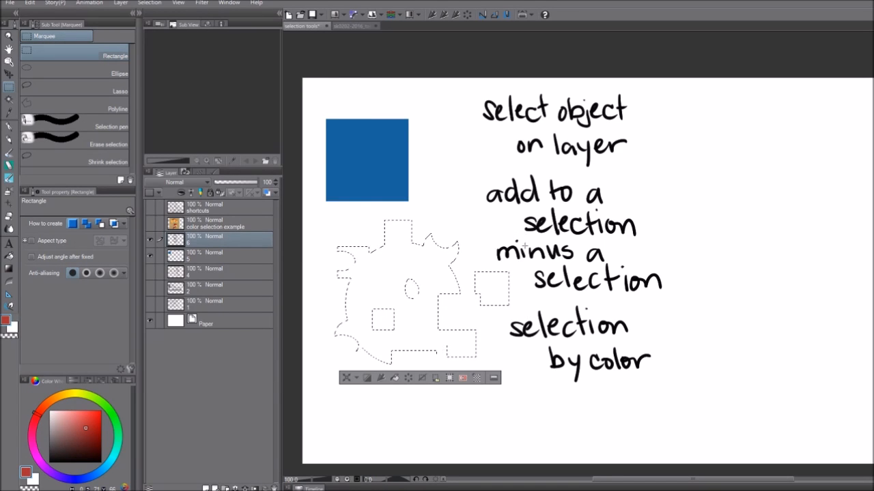
Step: Shift the selection outline slightly down and right, and paint red diagonal strokes across it with the fuzzy texture brush
{"action": "key", "text": "space"}
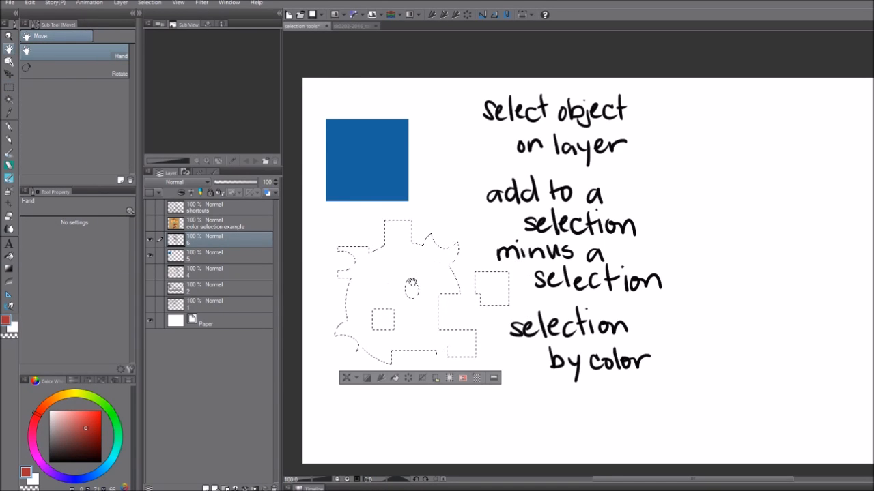
{"action": "left_click_drag", "start_coordinate": [497, 279], "coordinate": [491, 247]}
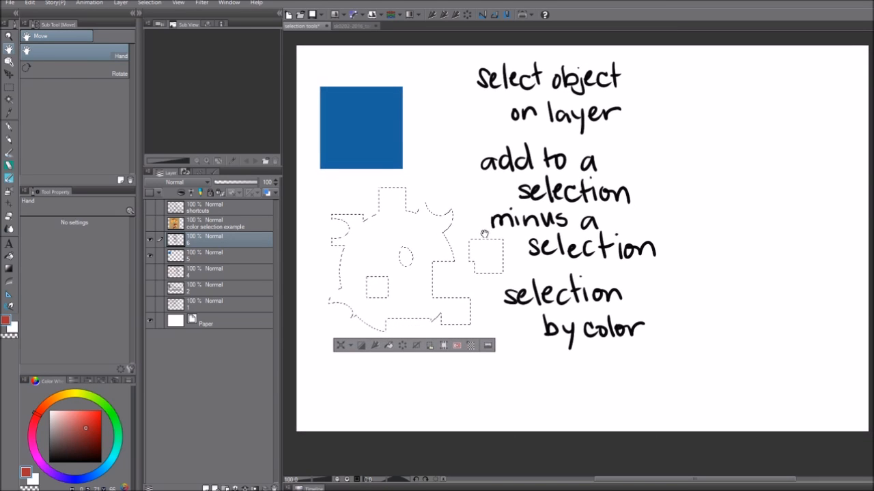
{"action": "key", "text": "l"}
{"action": "mouse_move", "coordinate": [425, 239]}
{"action": "left_mouse_down"}
{"action": "mouse_move", "coordinate": [435, 261]}
{"action": "mouse_move", "coordinate": [372, 303]}
{"action": "mouse_move", "coordinate": [364, 328]}
{"action": "mouse_move", "coordinate": [451, 277]}
{"action": "mouse_move", "coordinate": [418, 341]}
{"action": "left_mouse_up"}
{"action": "key", "text": "b"}
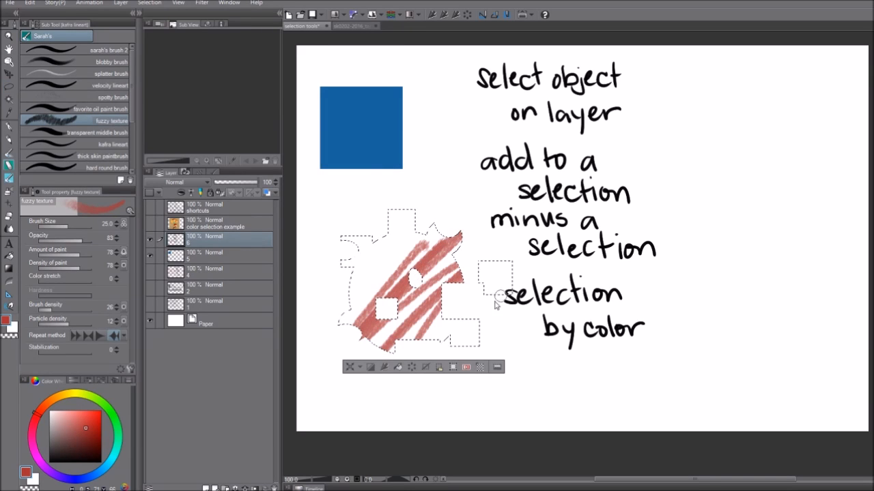
Step: Undo the red brush strokes and clear the selection
{"action": "key", "text": "ctrl+z"}
{"action": "key", "text": "ctrl+d"}
{"action": "key", "text": "h"}
{"action": "left_click_drag", "start_coordinate": [476, 271], "coordinate": [524, 312]}
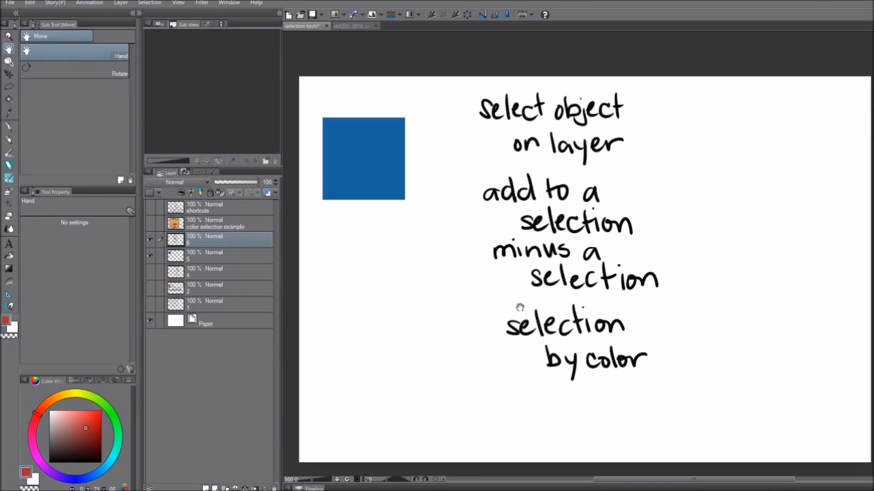
Step: Hide layers 6 and 5, and show and activate the color selection example layer
{"action": "left_click", "coordinate": [150, 239]}
{"action": "left_click", "coordinate": [150, 256]}
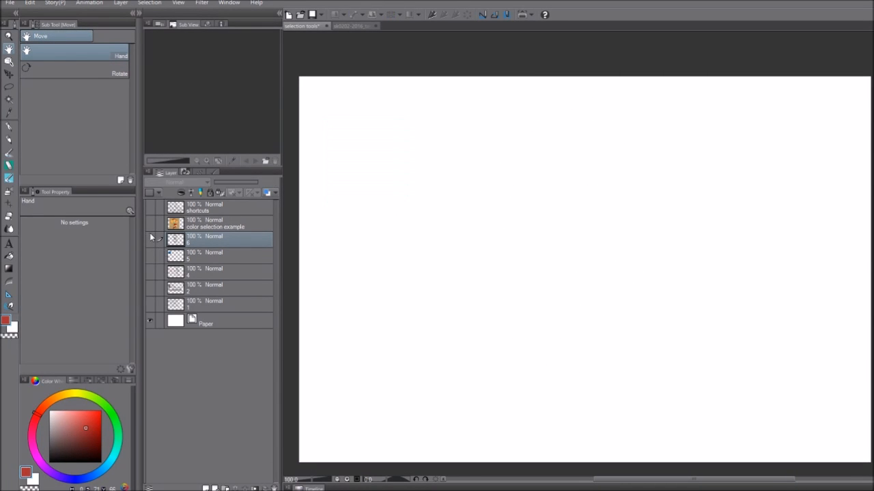
{"action": "left_click", "coordinate": [149, 223]}
{"action": "left_click", "coordinate": [215, 225]}
{"action": "left_click_drag", "start_coordinate": [421, 167], "coordinate": [407, 168]}
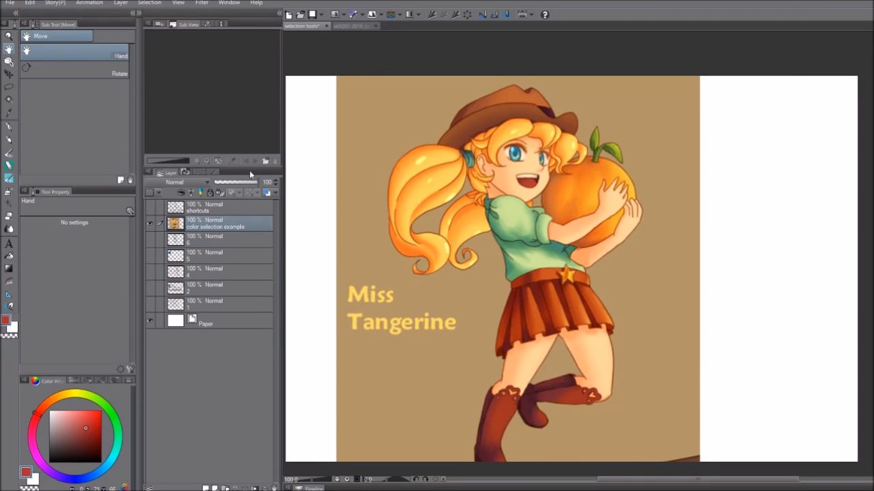
Step: Open the Select Color Gamut settings and place the dialog clear of the character artwork
{"action": "left_click", "coordinate": [122, 3]}
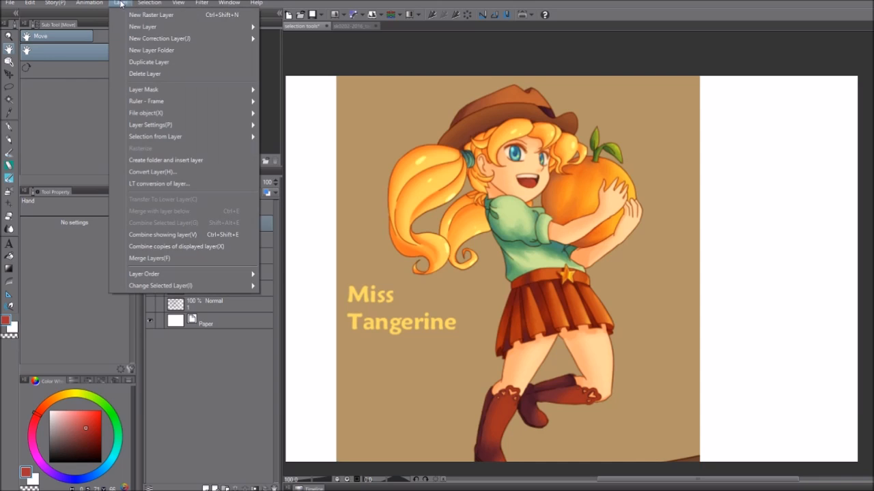
{"action": "mouse_move", "coordinate": [150, 3]}
{"action": "left_click", "coordinate": [181, 106]}
{"action": "left_click_drag", "start_coordinate": [332, 136], "coordinate": [290, 155]}
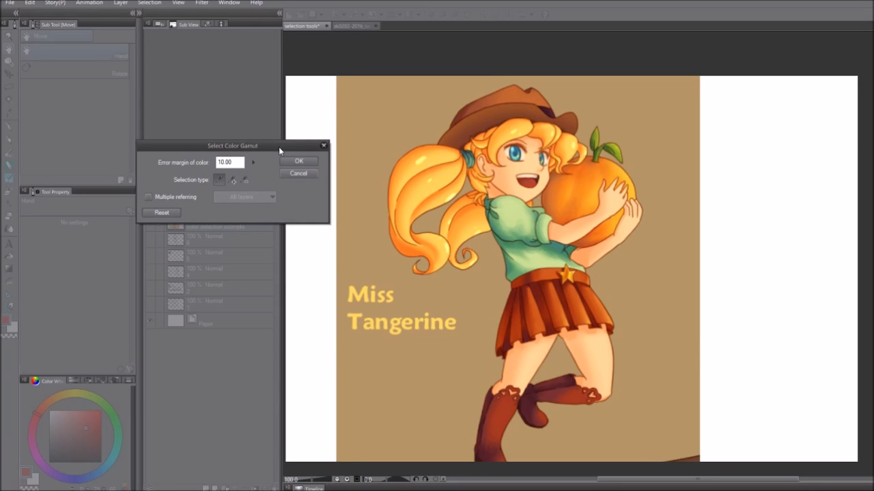
{"action": "left_click_drag", "start_coordinate": [279, 147], "coordinate": [296, 134]}
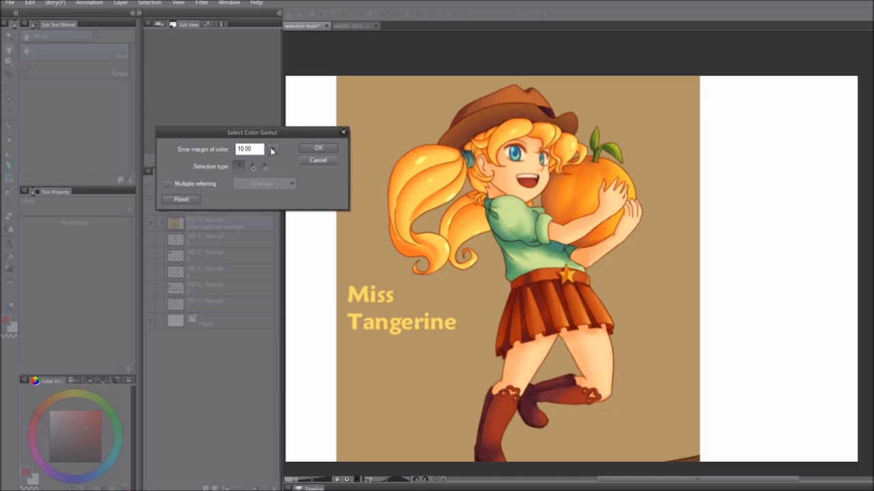
Step: Set the error margin of color to 10 and sample the yellow hair on the character's large ponytail
{"action": "left_click", "coordinate": [272, 151]}
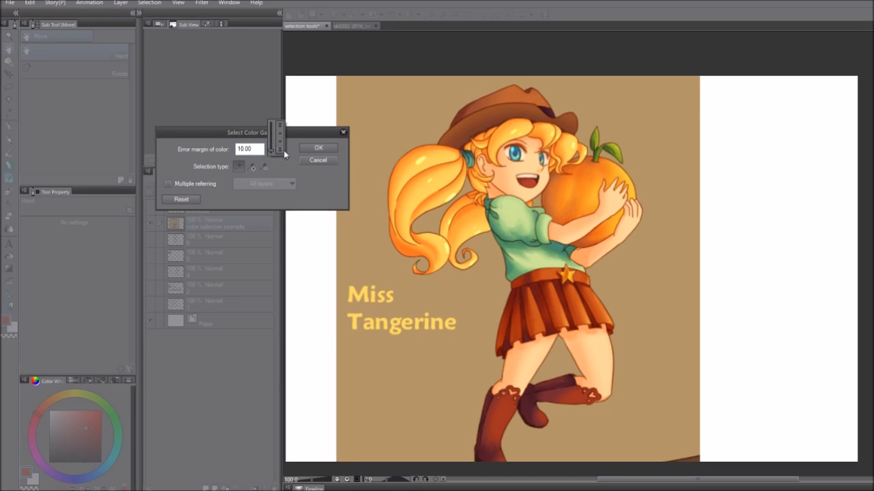
{"action": "left_click_drag", "start_coordinate": [276, 148], "coordinate": [271, 128]}
{"action": "left_click_drag", "start_coordinate": [271, 132], "coordinate": [275, 152]}
{"action": "type", "text": "10"}
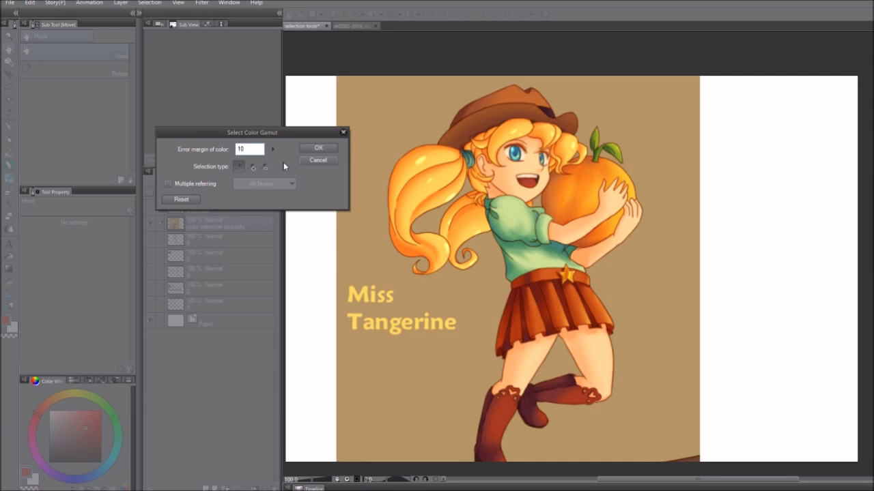
{"action": "left_click", "coordinate": [421, 161]}
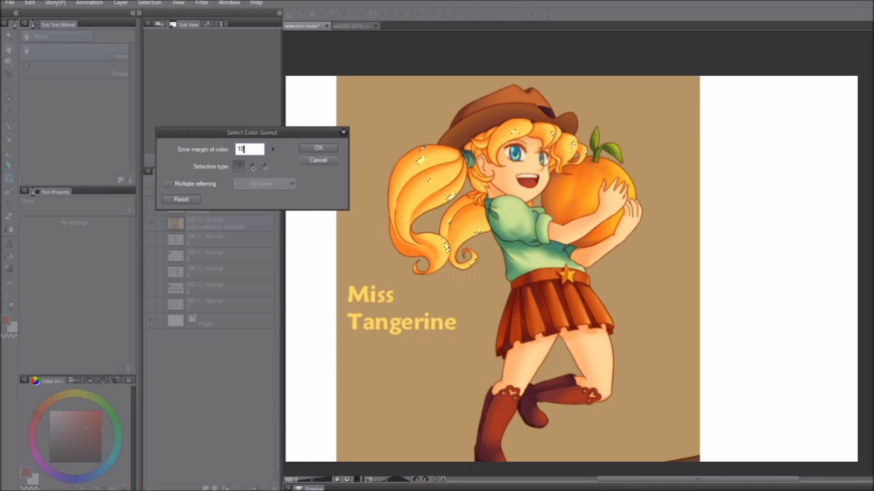
Step: Raise the error margin of color to 40.62, reset the color selection, and sample the tan background
{"action": "left_click", "coordinate": [273, 149]}
{"action": "left_click_drag", "start_coordinate": [277, 151], "coordinate": [274, 142]}
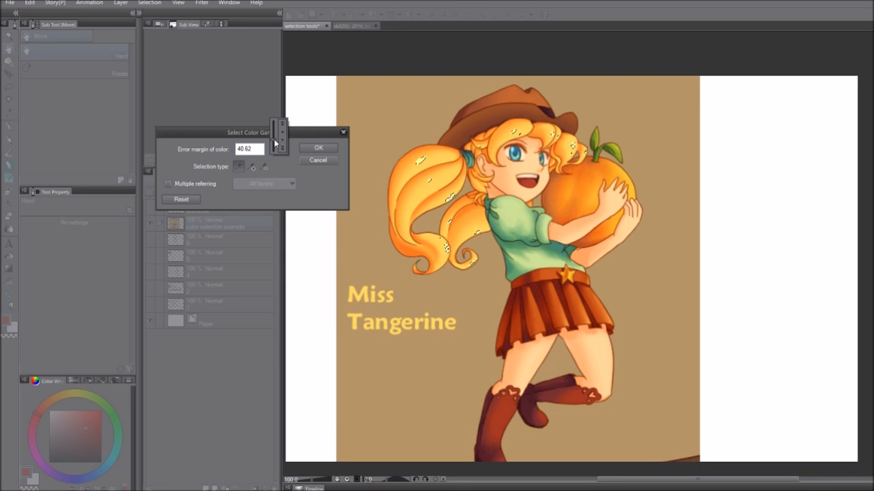
{"action": "left_click_drag", "start_coordinate": [298, 171], "coordinate": [293, 172]}
{"action": "left_click", "coordinate": [192, 200]}
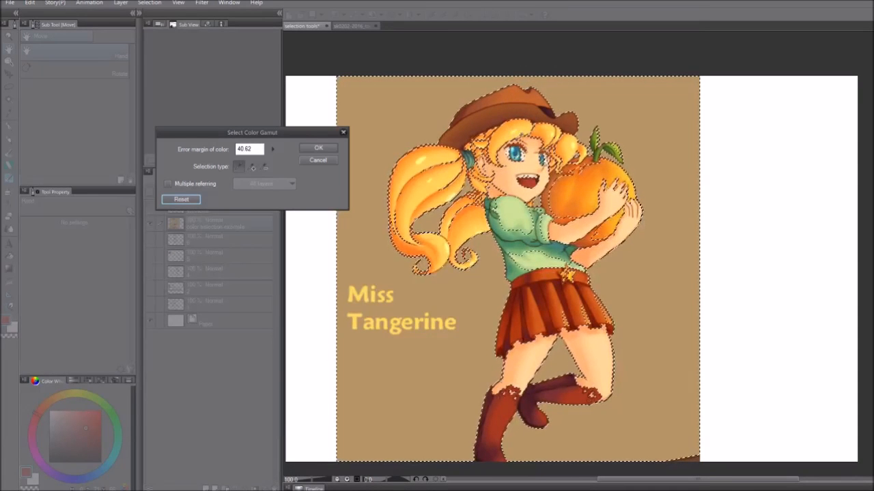
Step: Set the error margin of color to 14.06, reset and sample the yellow ponytail again, and cancel the color gamut selection
{"action": "left_click", "coordinate": [273, 148]}
{"action": "left_click_drag", "start_coordinate": [282, 157], "coordinate": [273, 160]}
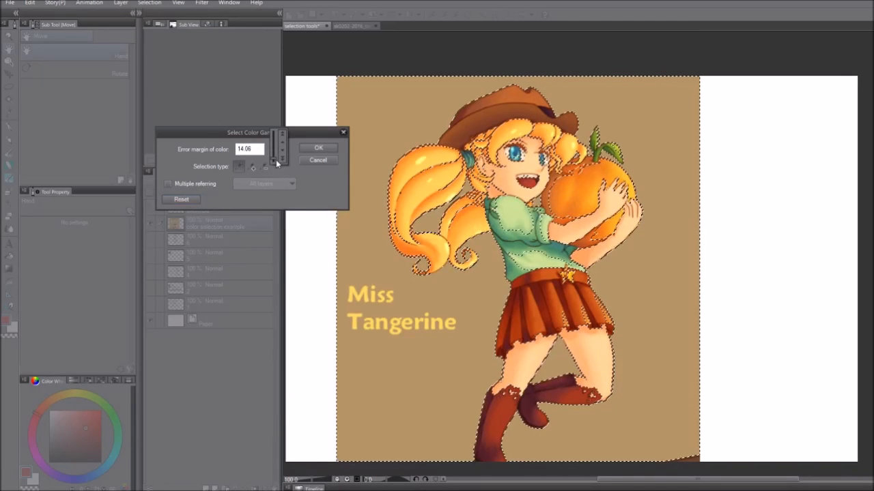
{"action": "left_click", "coordinate": [206, 188]}
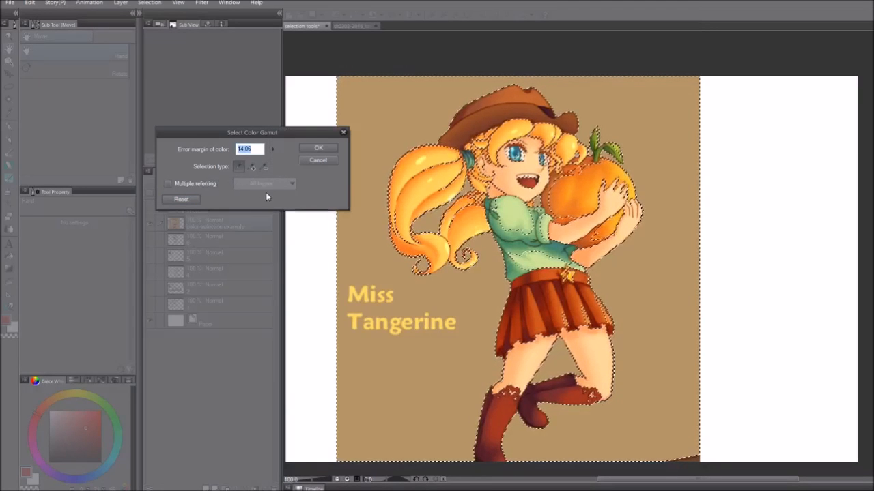
{"action": "left_click", "coordinate": [187, 201]}
{"action": "left_click", "coordinate": [431, 157]}
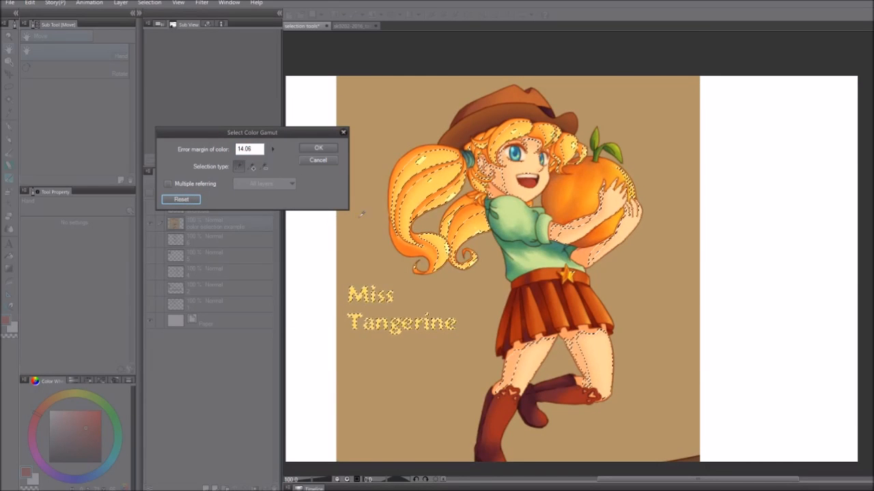
{"action": "left_click", "coordinate": [333, 163]}
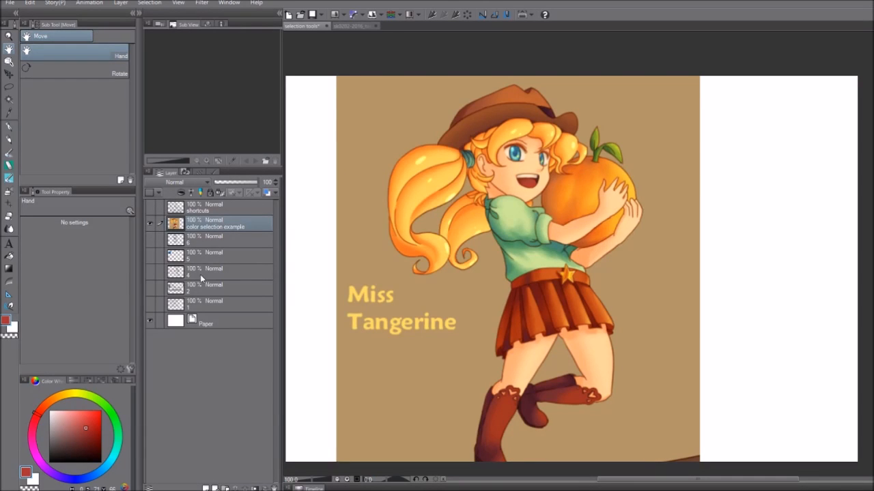
Step: Hide the color selection example layer, and show and activate the shortcuts layer
{"action": "left_click", "coordinate": [150, 224]}
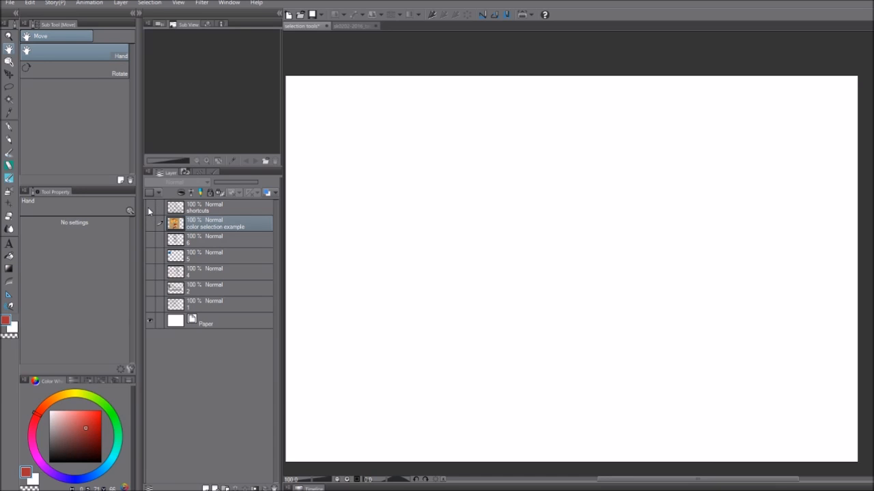
{"action": "left_click", "coordinate": [149, 208]}
{"action": "left_click", "coordinate": [239, 211]}
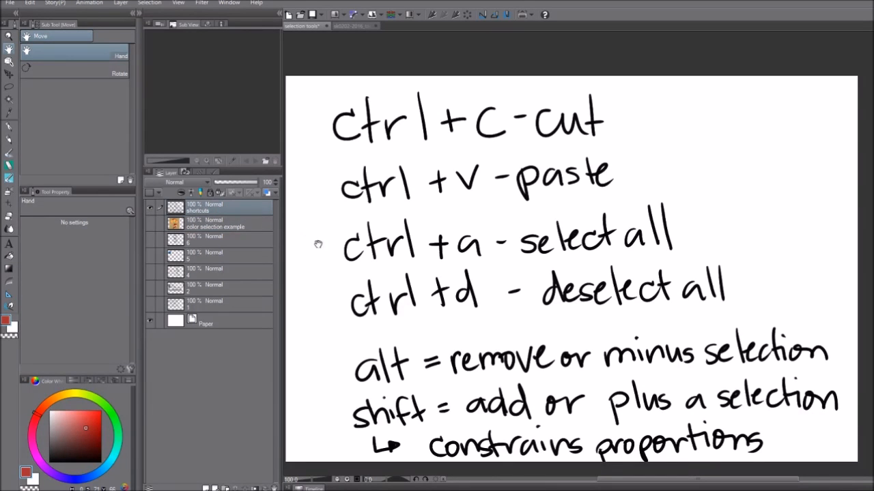
Step: Read through the handwritten list of selection shortcuts and the notes on the add, subtract and constrain modifiers
{"action": "left_click_drag", "start_coordinate": [531, 215], "coordinate": [531, 201]}
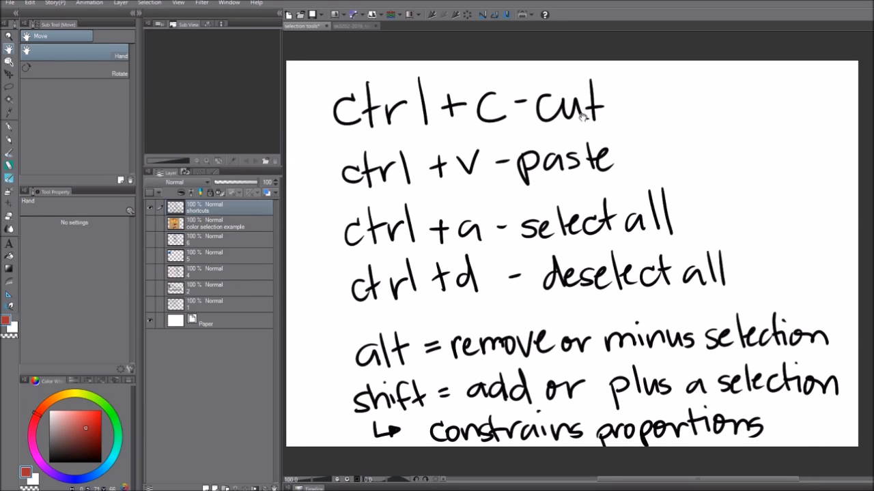
{"action": "left_click_drag", "start_coordinate": [626, 185], "coordinate": [622, 155]}
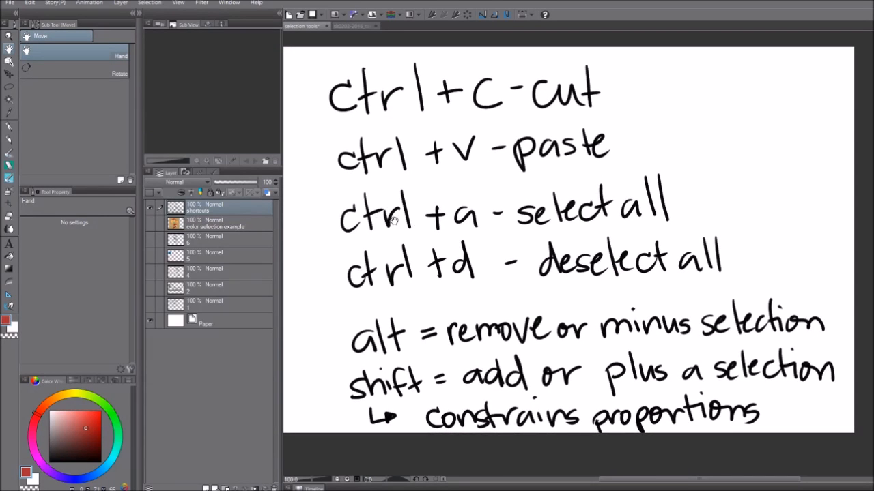
{"action": "left_click_drag", "start_coordinate": [688, 203], "coordinate": [687, 201]}
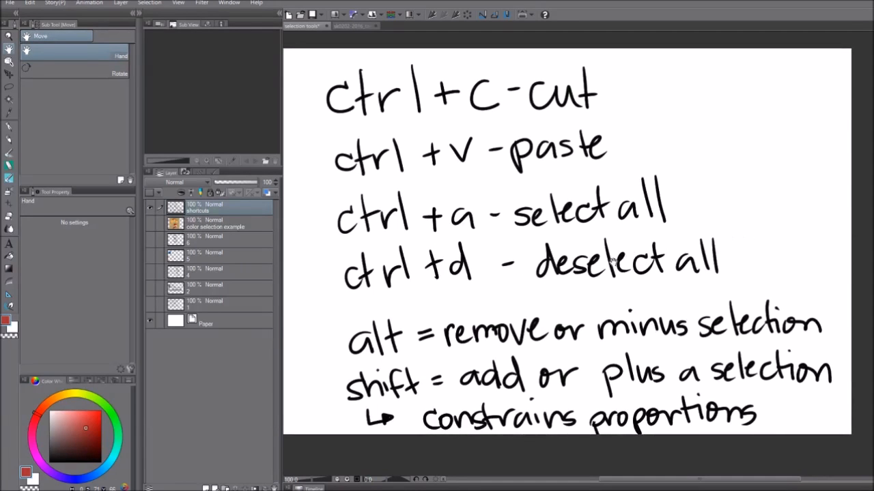
{"action": "left_click_drag", "start_coordinate": [592, 324], "coordinate": [577, 268]}
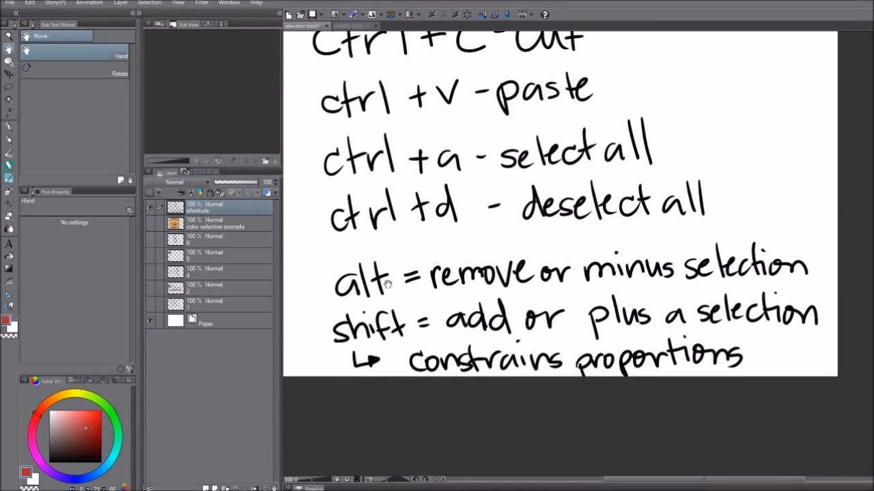
{"action": "left_click_drag", "start_coordinate": [457, 289], "coordinate": [470, 295]}
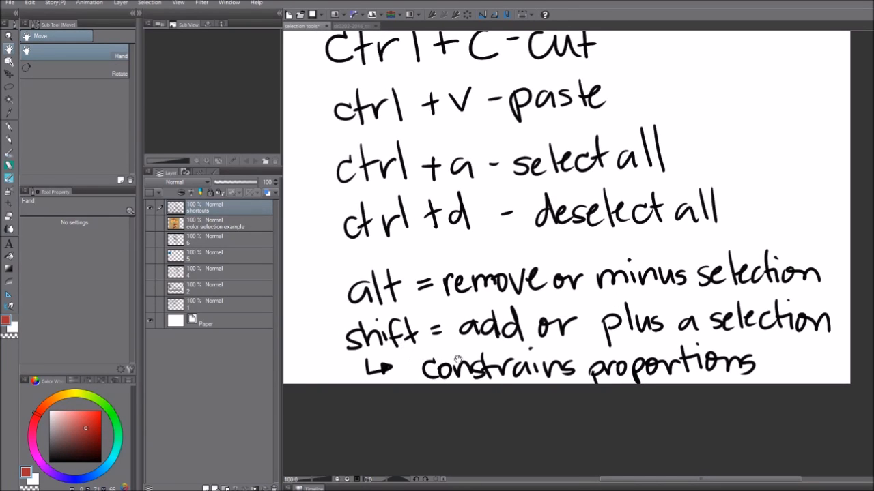
{"action": "left_click_drag", "start_coordinate": [582, 338], "coordinate": [547, 333]}
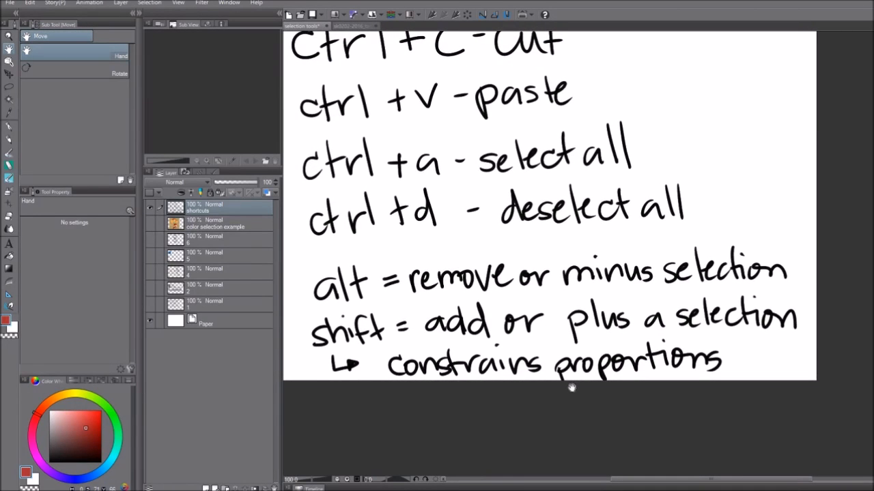
{"action": "left_click_drag", "start_coordinate": [475, 270], "coordinate": [515, 341]}
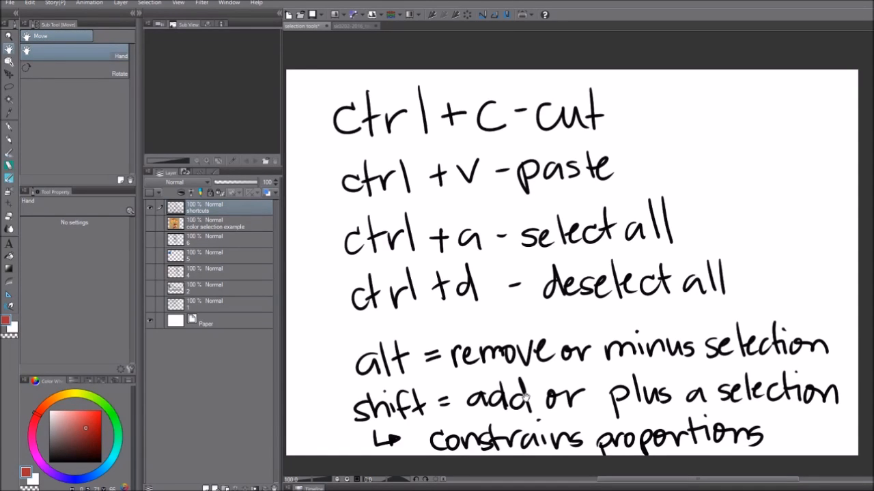
Step: Hide the shortcuts layer and draw a rounded freehand Lasso selection slightly left of the blank canvas's center
{"action": "left_click", "coordinate": [149, 209]}
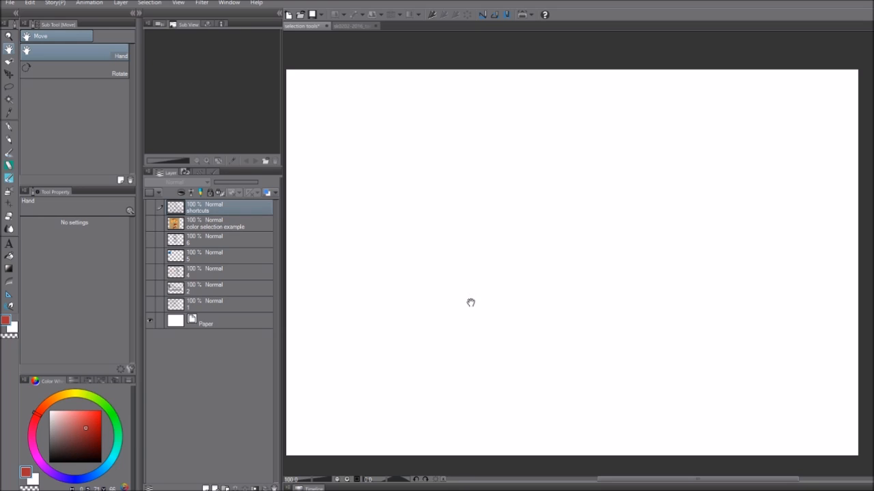
{"action": "key", "text": "m"}
{"action": "mouse_move", "coordinate": [488, 193]}
{"action": "left_mouse_down"}
{"action": "mouse_move", "coordinate": [429, 272]}
{"action": "mouse_move", "coordinate": [492, 201]}
{"action": "mouse_move", "coordinate": [469, 200]}
{"action": "left_mouse_up"}
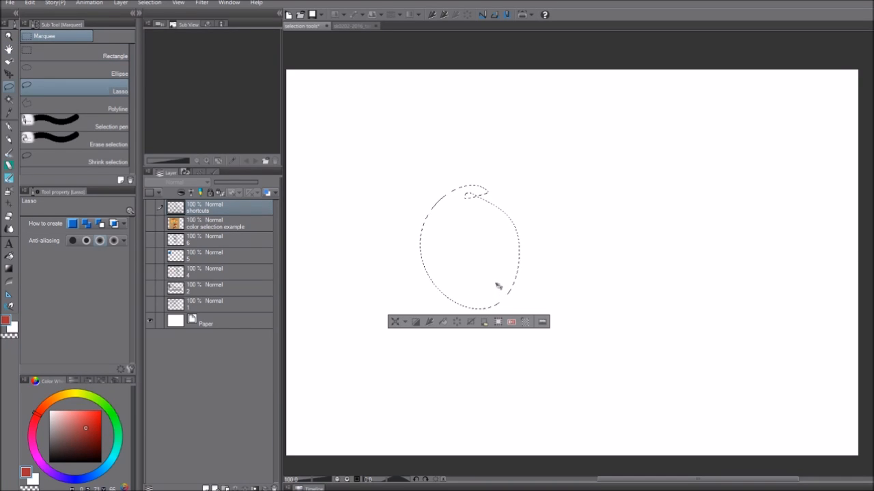
Step: Replace the current selection with a smaller rounded freehand Lasso selection near the canvas's upper middle, and deselect it
{"action": "key", "text": "ctrl+d"}
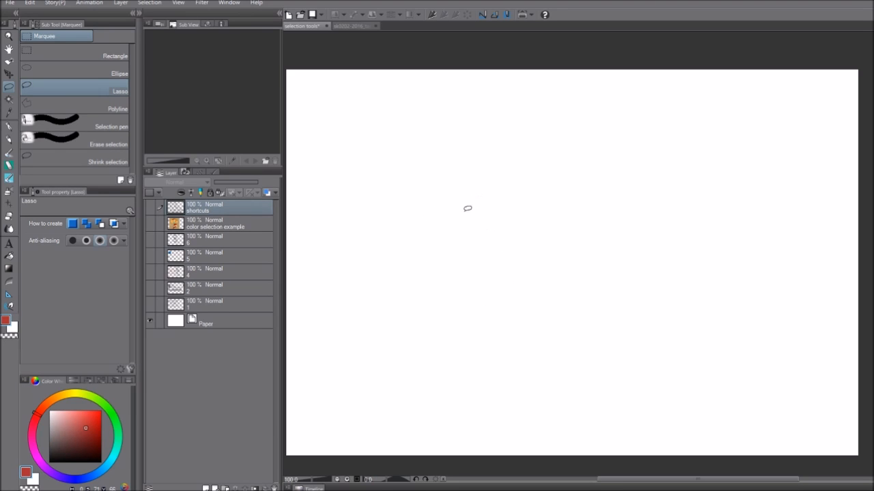
{"action": "mouse_move", "coordinate": [475, 162]}
{"action": "left_mouse_down"}
{"action": "mouse_move", "coordinate": [432, 173]}
{"action": "mouse_move", "coordinate": [418, 233]}
{"action": "mouse_move", "coordinate": [484, 243]}
{"action": "mouse_move", "coordinate": [498, 200]}
{"action": "mouse_move", "coordinate": [464, 166]}
{"action": "left_mouse_up"}
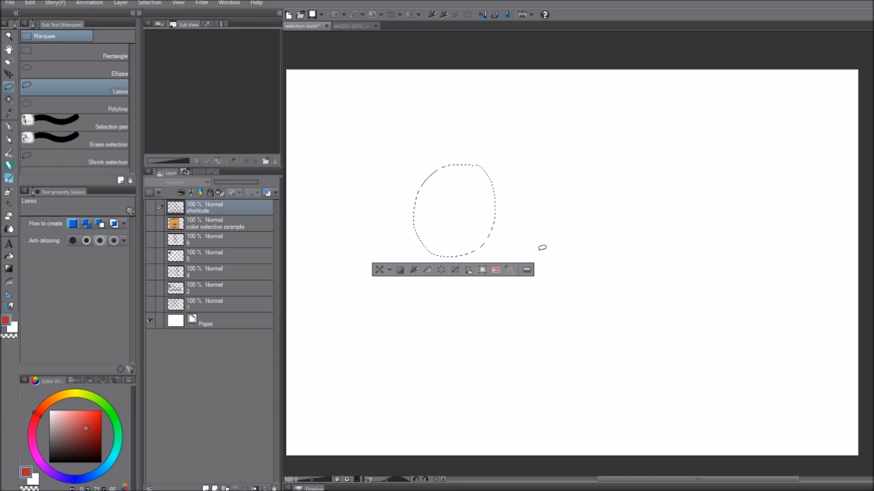
{"action": "key", "text": "ctrl+d"}
Step: Switch to the Hand tool and back to the Lasso, draw a small, roughly square freehand selection, and deselect it
{"action": "key", "text": "comma"}
{"action": "key", "text": "comma"}
{"action": "key", "text": "h"}
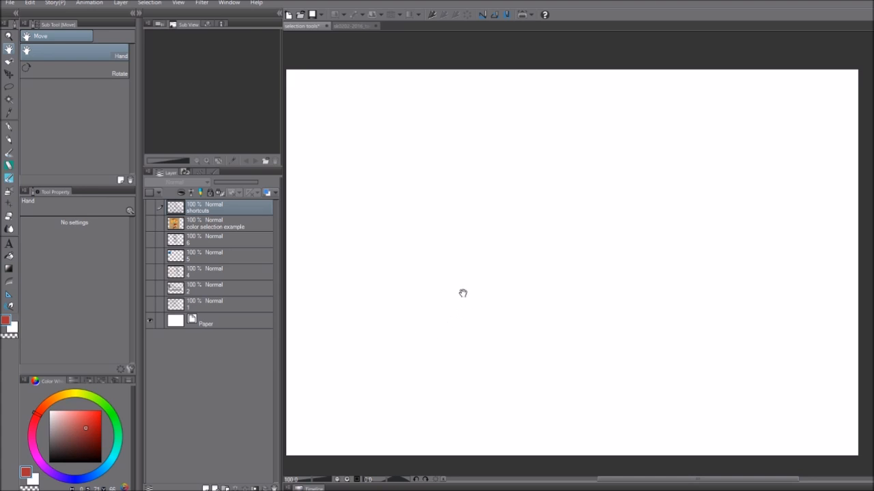
{"action": "key", "text": "m"}
{"action": "mouse_move", "coordinate": [419, 196]}
{"action": "left_mouse_down"}
{"action": "mouse_move", "coordinate": [503, 228]}
{"action": "mouse_move", "coordinate": [493, 162]}
{"action": "left_mouse_up"}
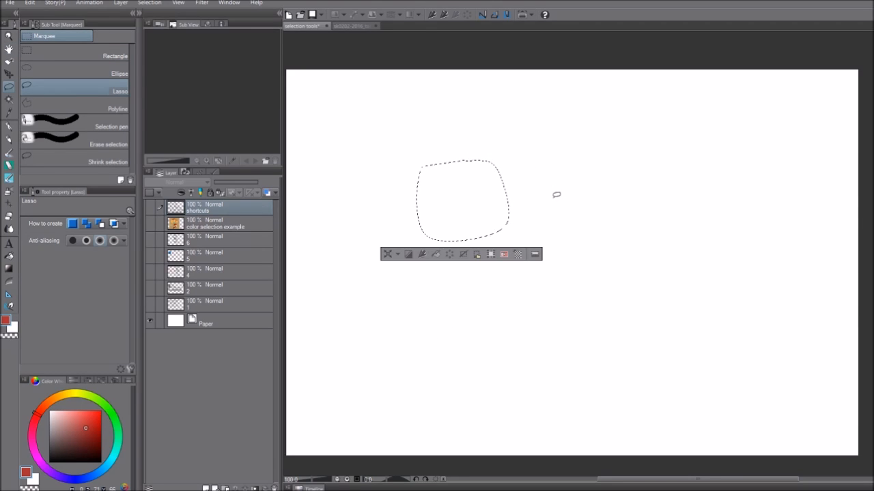
{"action": "key", "text": "ctrl+d"}
Step: Draw a larger, roughly rectangular Lasso selection in the canvas's upper middle area and store it as a selection layer
{"action": "mouse_move", "coordinate": [425, 142]}
{"action": "left_mouse_down"}
{"action": "mouse_move", "coordinate": [422, 274]}
{"action": "mouse_move", "coordinate": [504, 273]}
{"action": "mouse_move", "coordinate": [535, 256]}
{"action": "mouse_move", "coordinate": [537, 185]}
{"action": "mouse_move", "coordinate": [518, 138]}
{"action": "mouse_move", "coordinate": [421, 143]}
{"action": "left_mouse_up"}
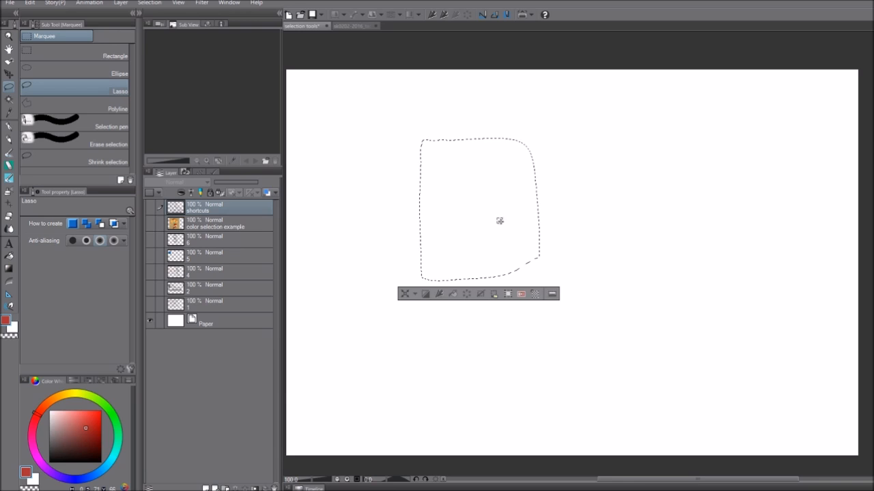
{"action": "left_click", "coordinate": [493, 295]}
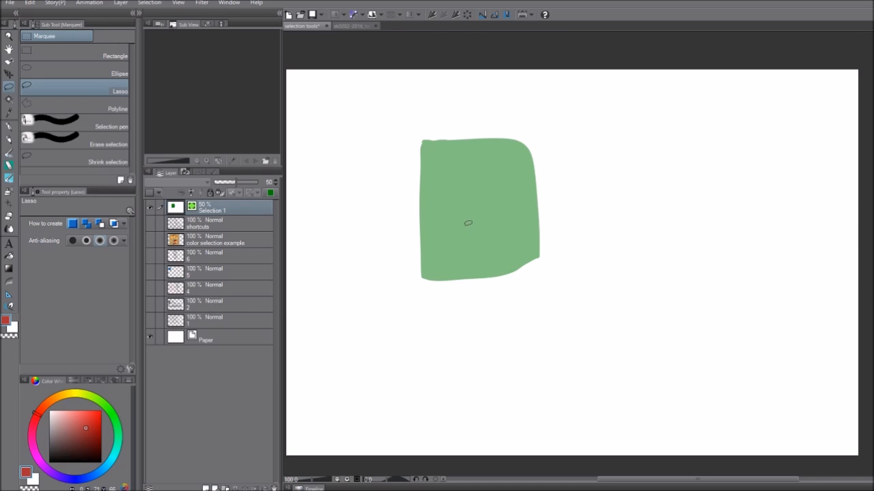
{"action": "key", "text": "h"}
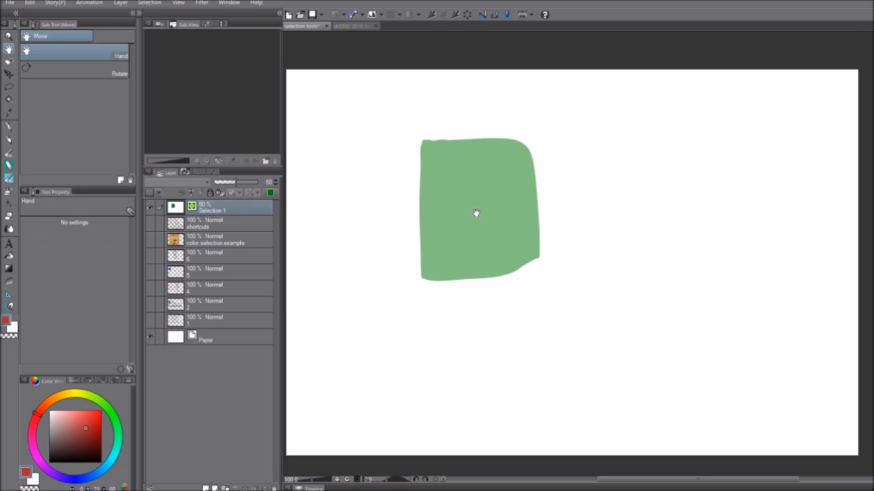
Step: Load the stored area from the green selection layer as an active selection, and hide that layer
{"action": "left_click", "coordinate": [180, 212], "text": "ctrl"}
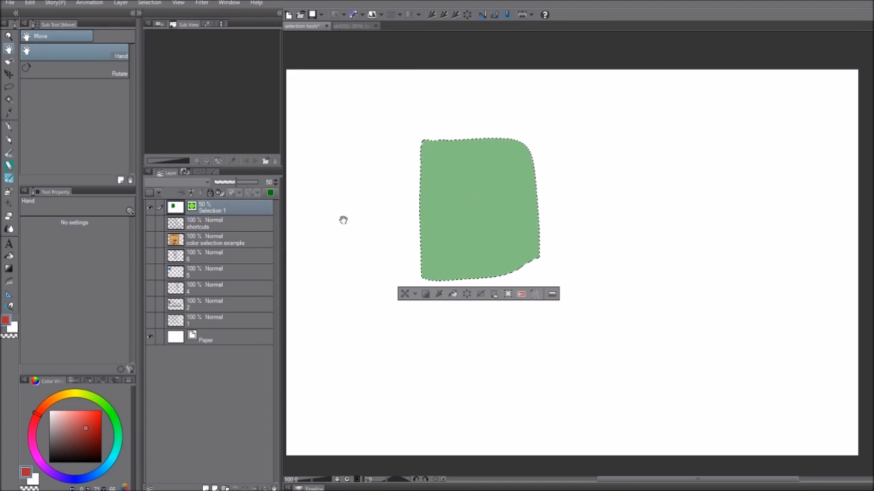
{"action": "left_click", "coordinate": [150, 208]}
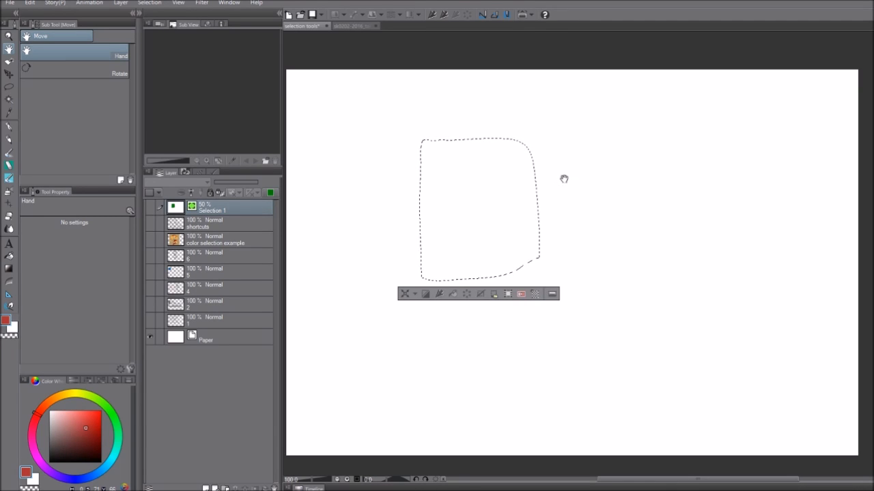
{"action": "key", "text": "o"}
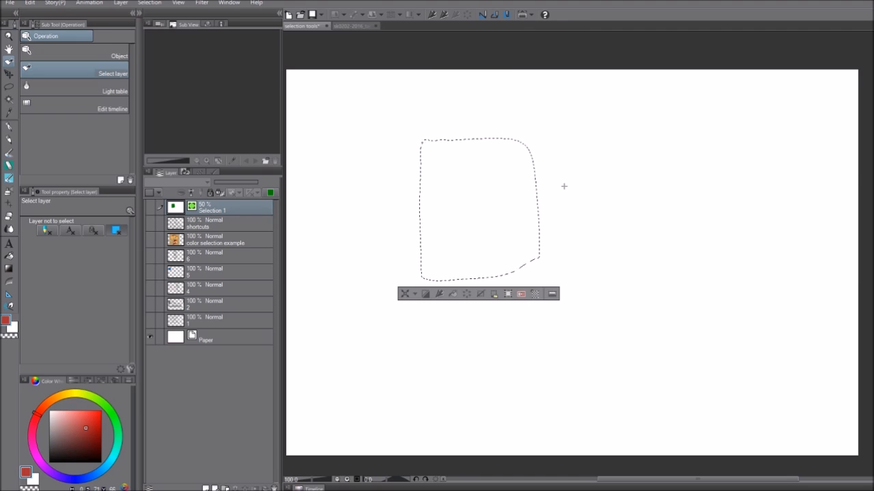
{"action": "key", "text": "h"}
Step: Deselect the area and show layer 1 with the handwritten Selection Tools title
{"action": "left_click_drag", "start_coordinate": [579, 208], "coordinate": [563, 191]}
{"action": "left_click_drag", "start_coordinate": [551, 162], "coordinate": [579, 178]}
{"action": "key", "text": "ctrl+d"}
{"action": "left_click", "coordinate": [151, 320]}
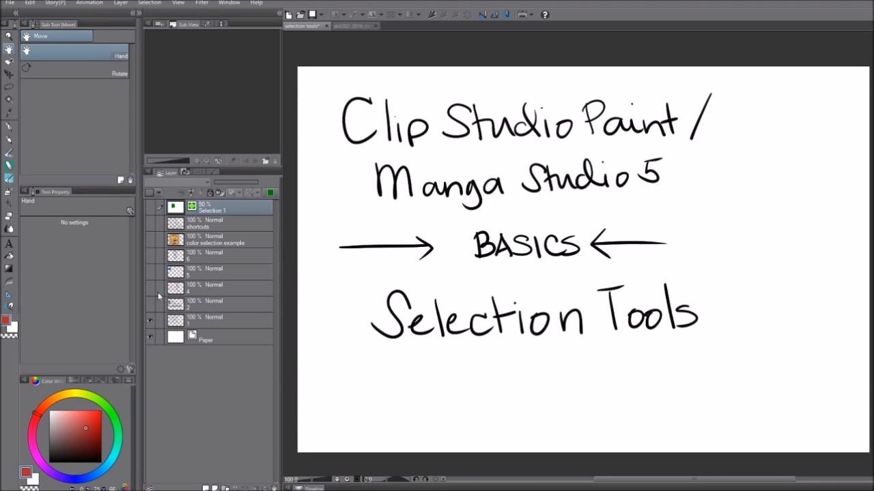
{"action": "left_click_drag", "start_coordinate": [644, 220], "coordinate": [644, 230]}
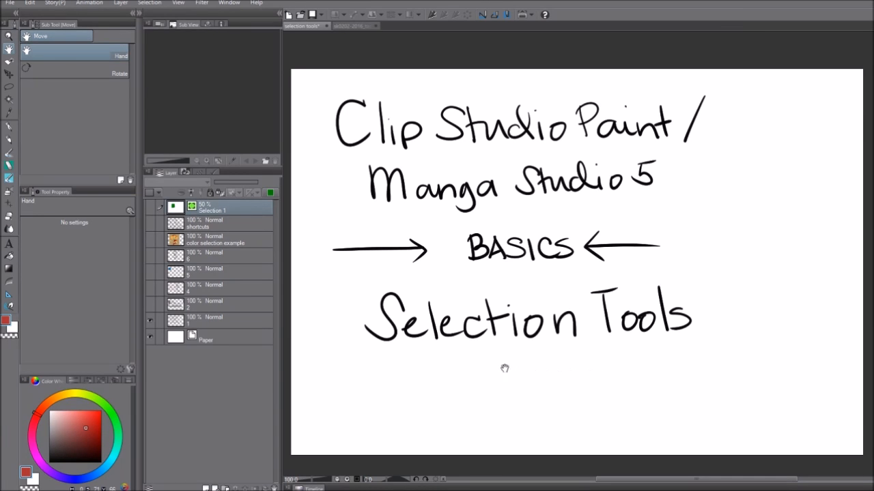
{"action": "left_click_drag", "start_coordinate": [544, 376], "coordinate": [538, 374]}
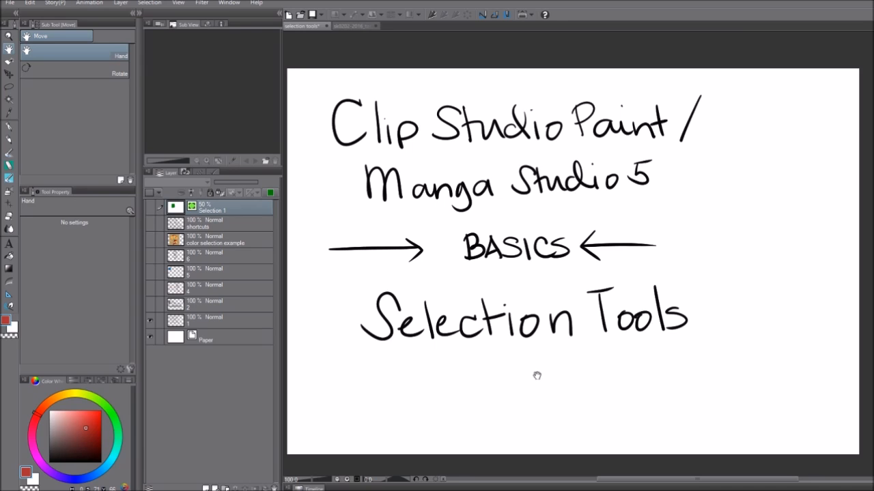